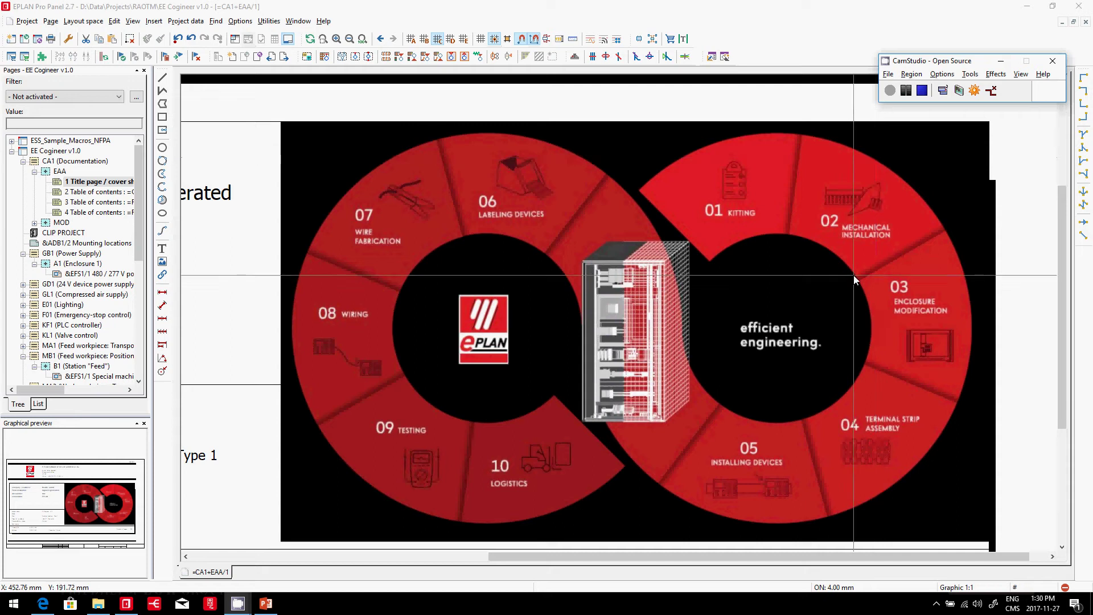
Step: Move the EPLAN Canada homepage slider to the Cogineer slide, then show PowerPoint's 'The Data Process' slide
key(alt+Tab)
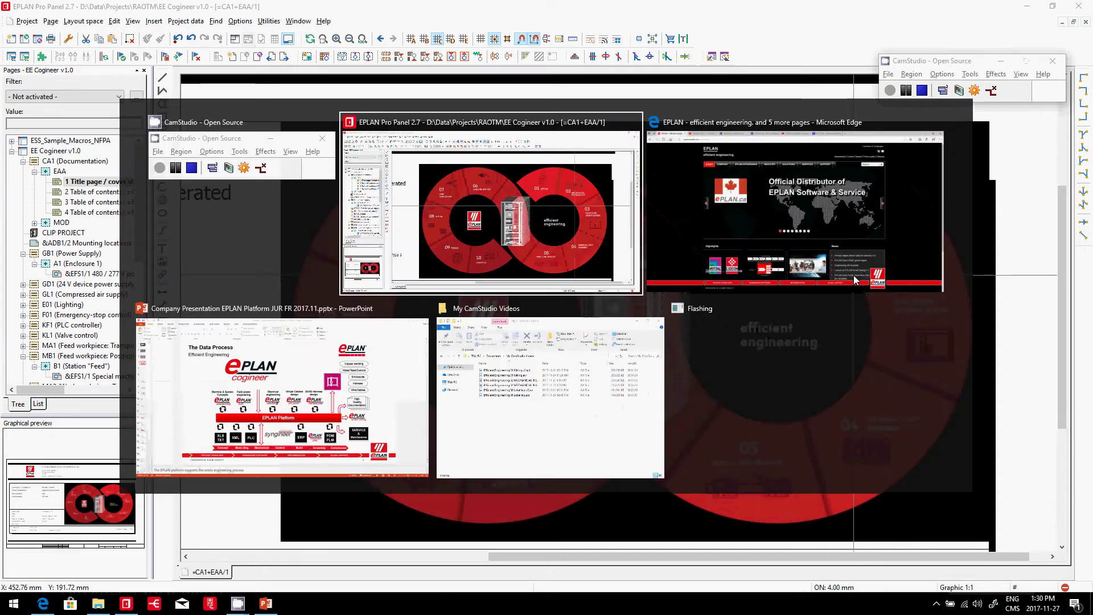
click(853, 275)
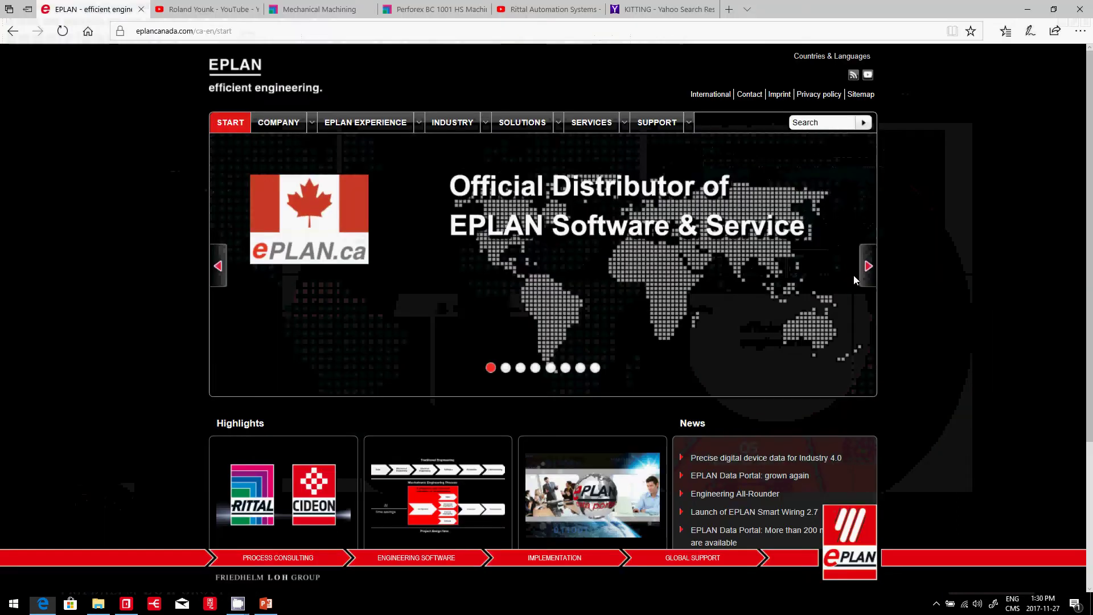
click(504, 369)
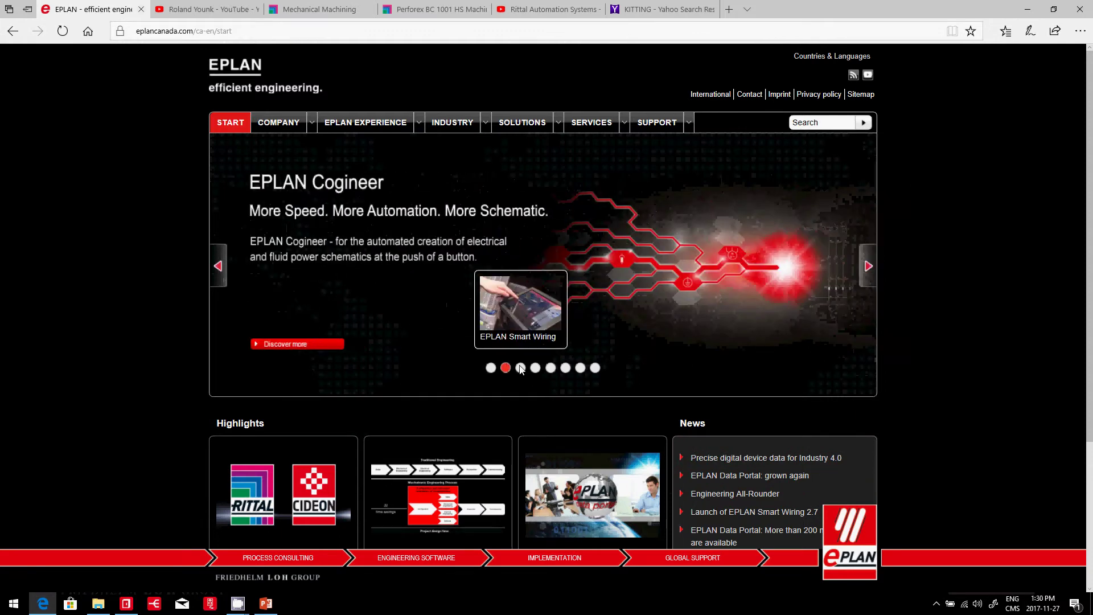
key(alt+Tab)
key(alt+Tab)
key(alt+Tab)
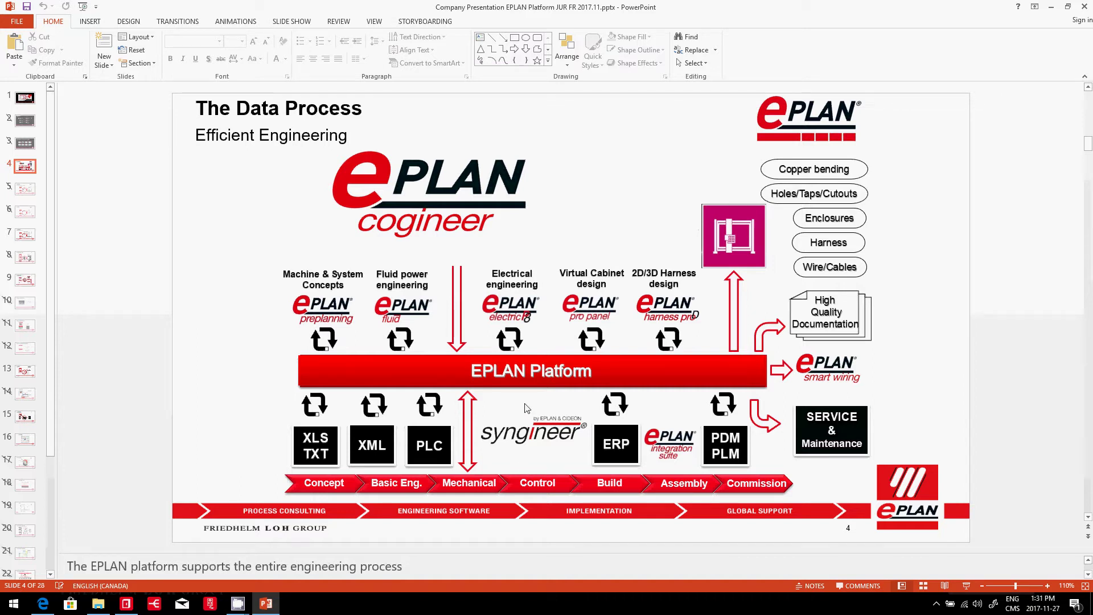
Step: Go through Industry and Solutions to the control cabinet and switchgear engineering page, then return to EPLAN
key(alt+Tab)
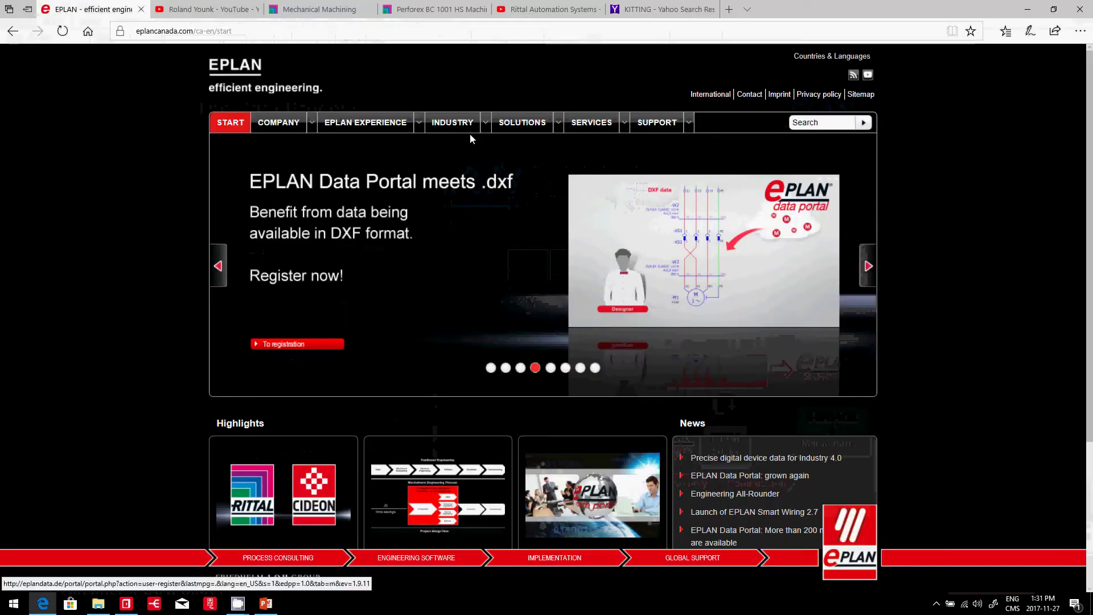
click(457, 123)
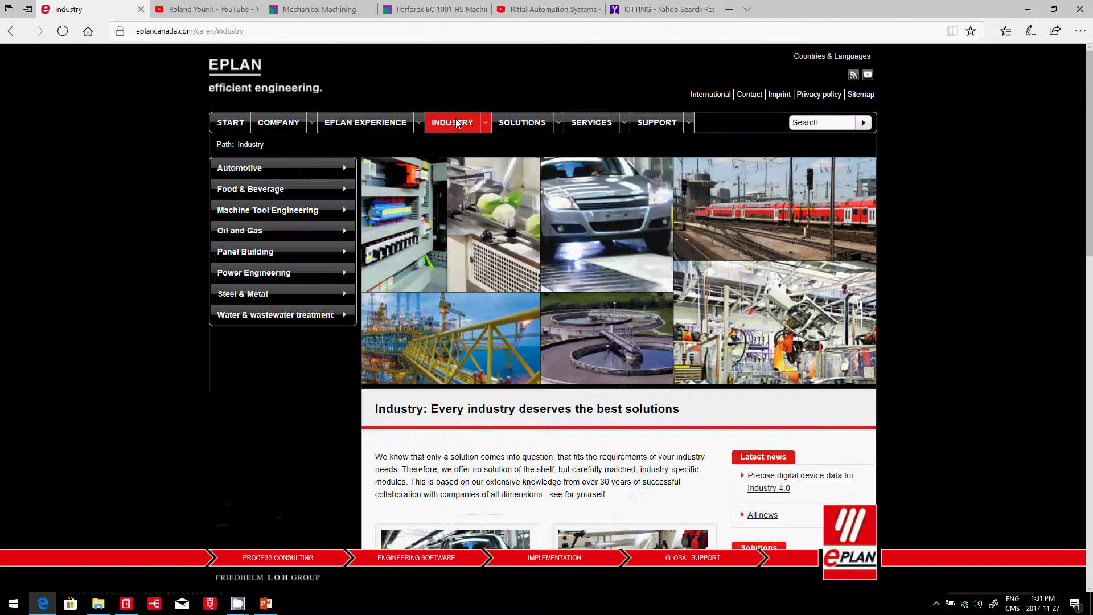
click(520, 124)
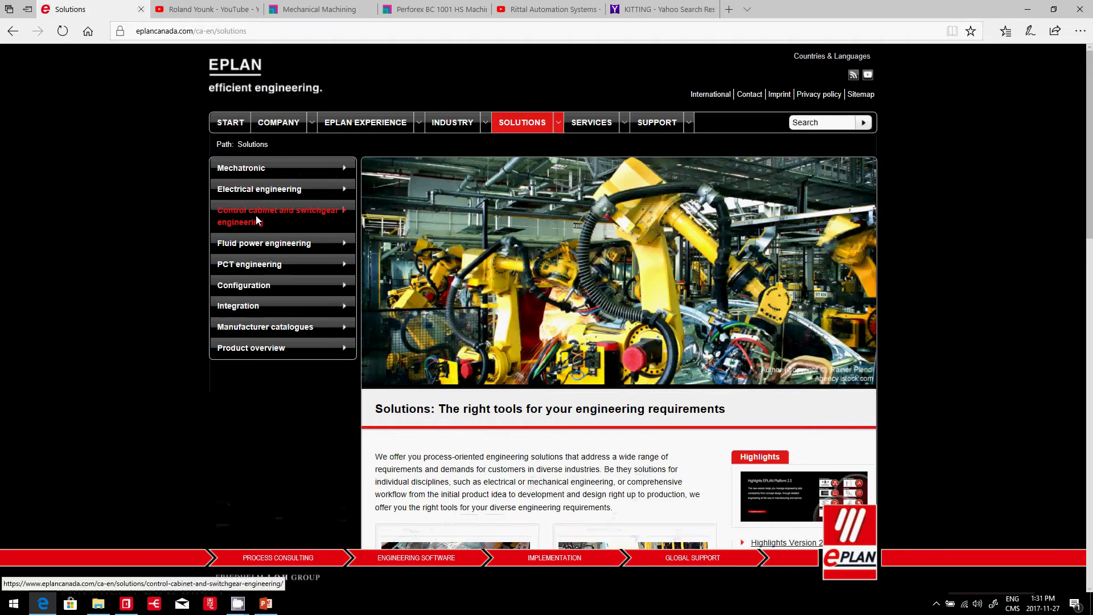
click(256, 217)
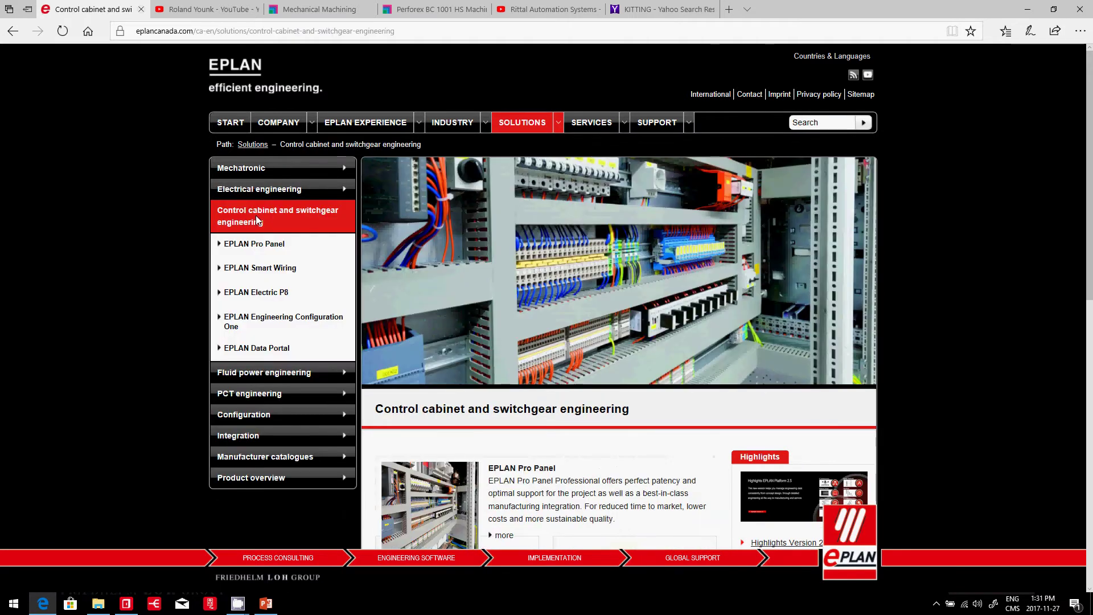
key(alt+Tab)
key(alt+Tab)
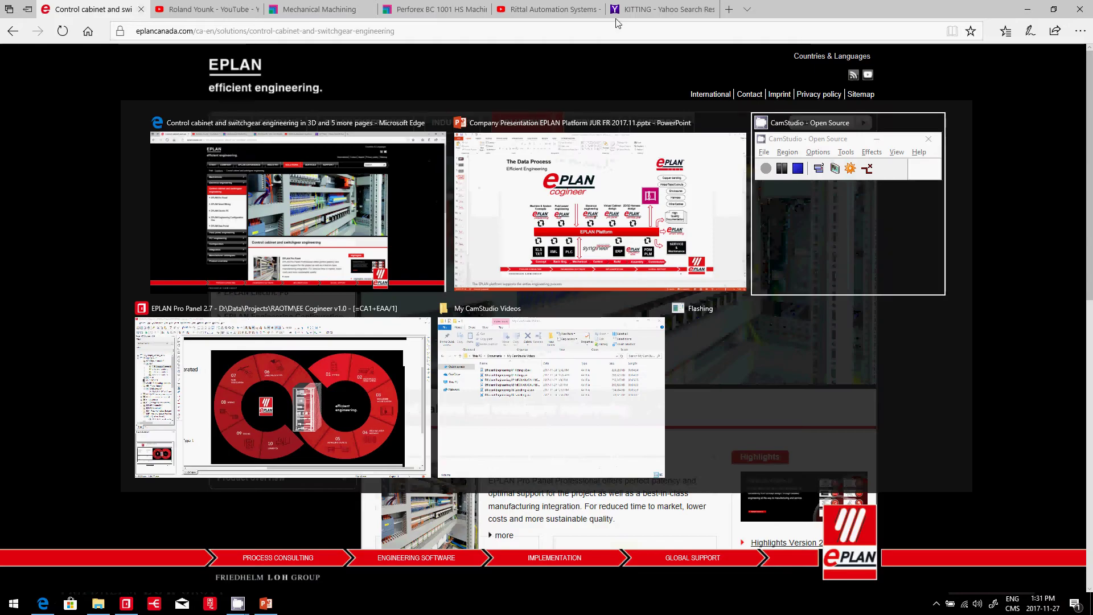
key(alt+Tab)
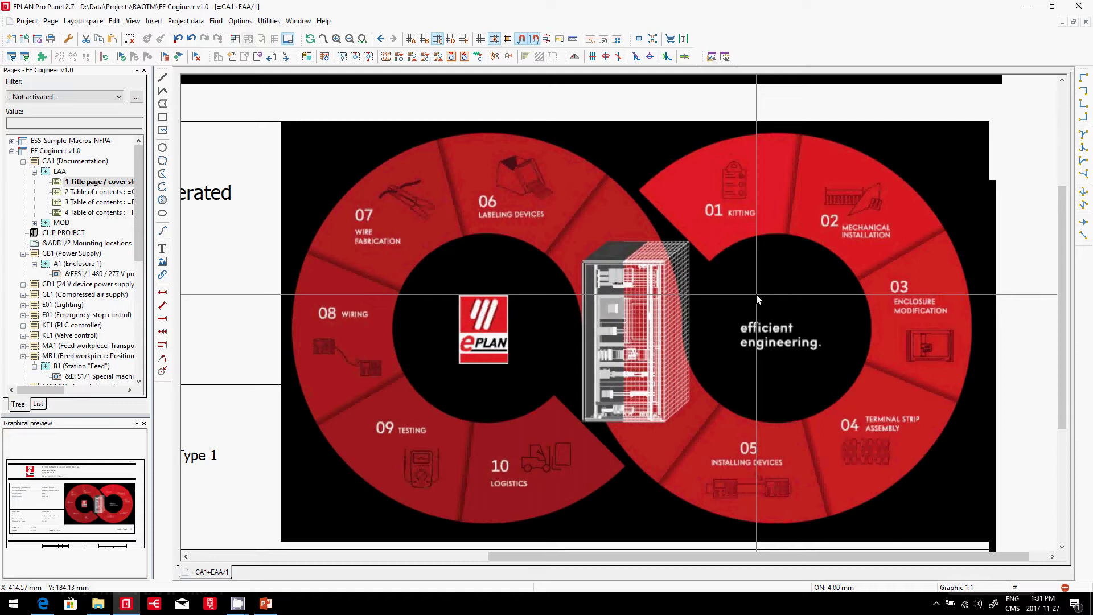
Step: Show the enlarged kitting workflow diagram on the KITTING Yahoo image search tab
key(alt+Tab)
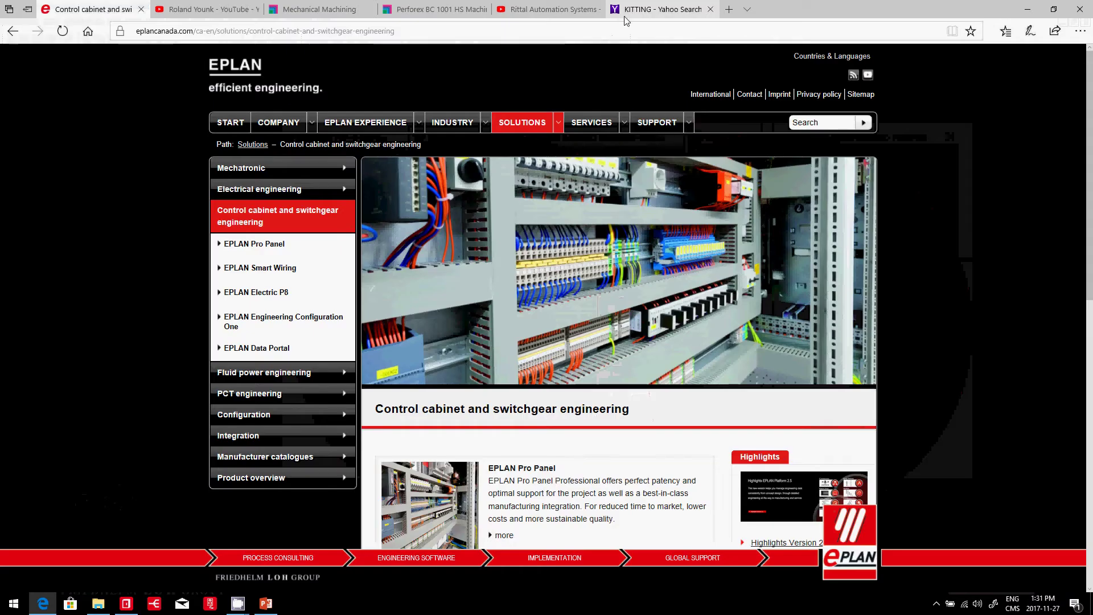
click(643, 9)
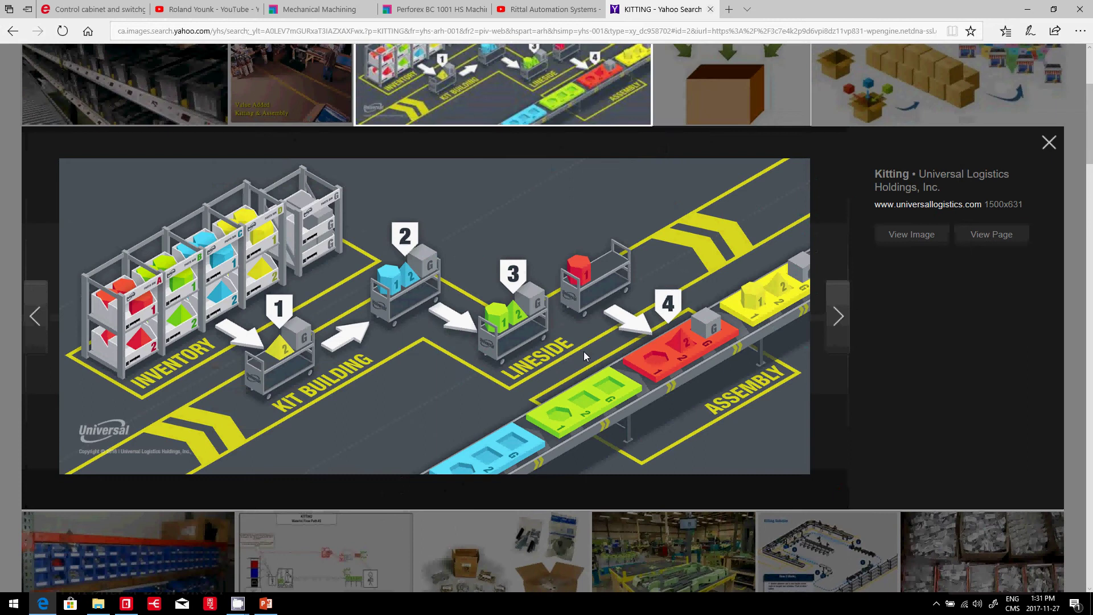
key(alt+Tab)
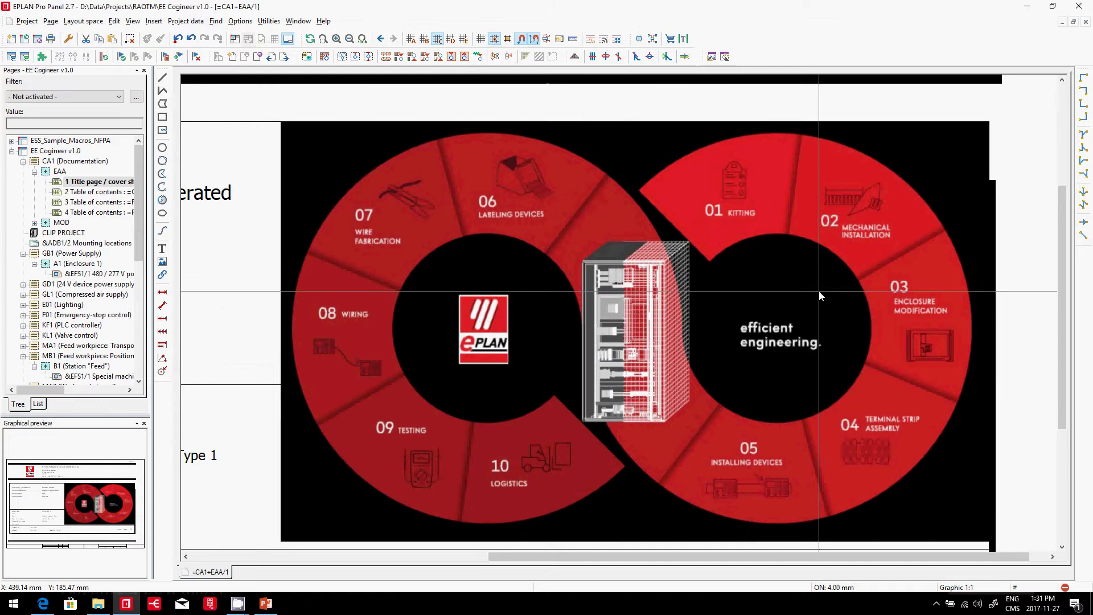
key(alt+Tab)
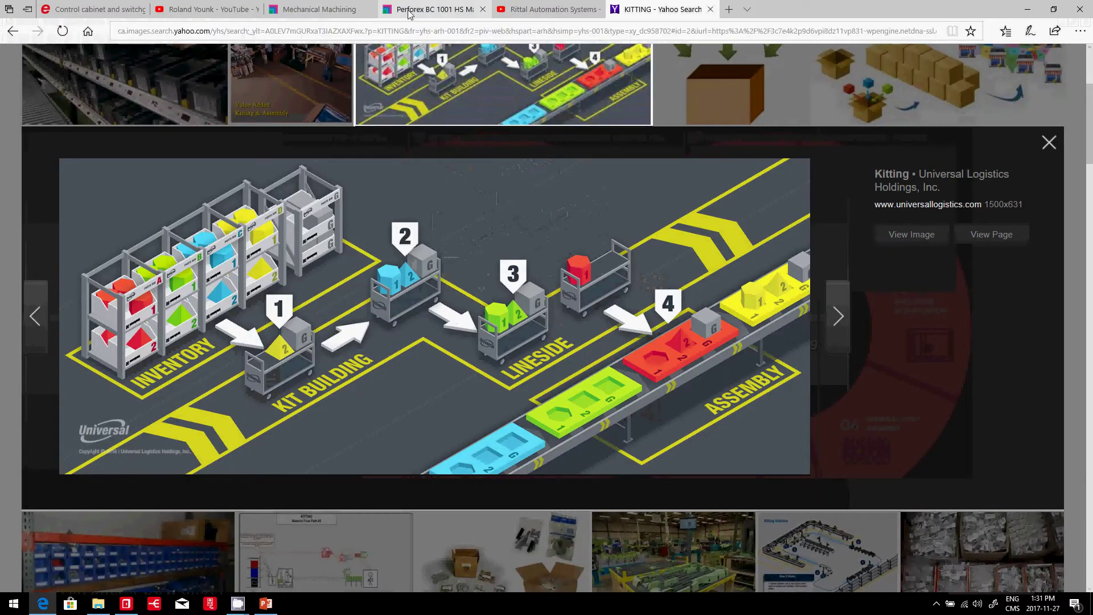
Step: View the Rittal Mechanical Machining, Perforex BC 1001 HS and Automation Systems tabs, then return to EPLAN
click(315, 10)
click(433, 9)
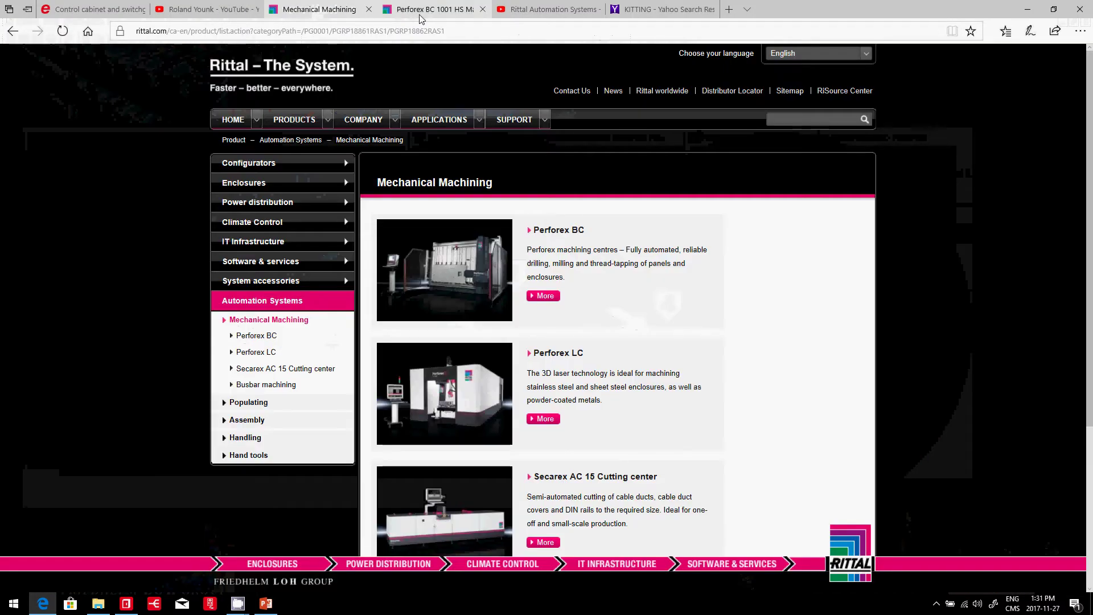
click(546, 9)
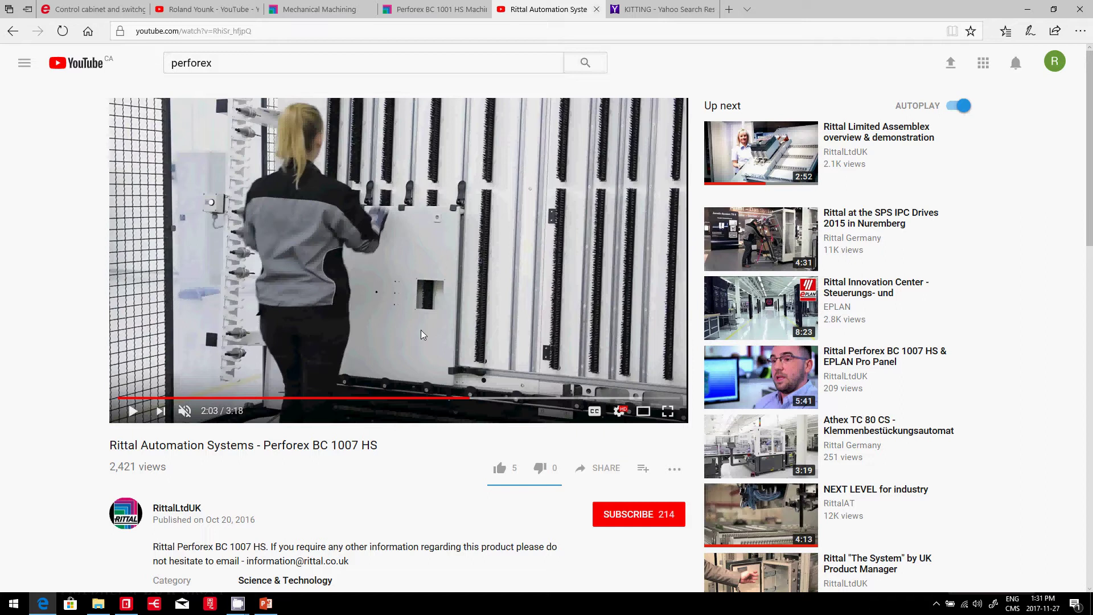
key(alt+Tab)
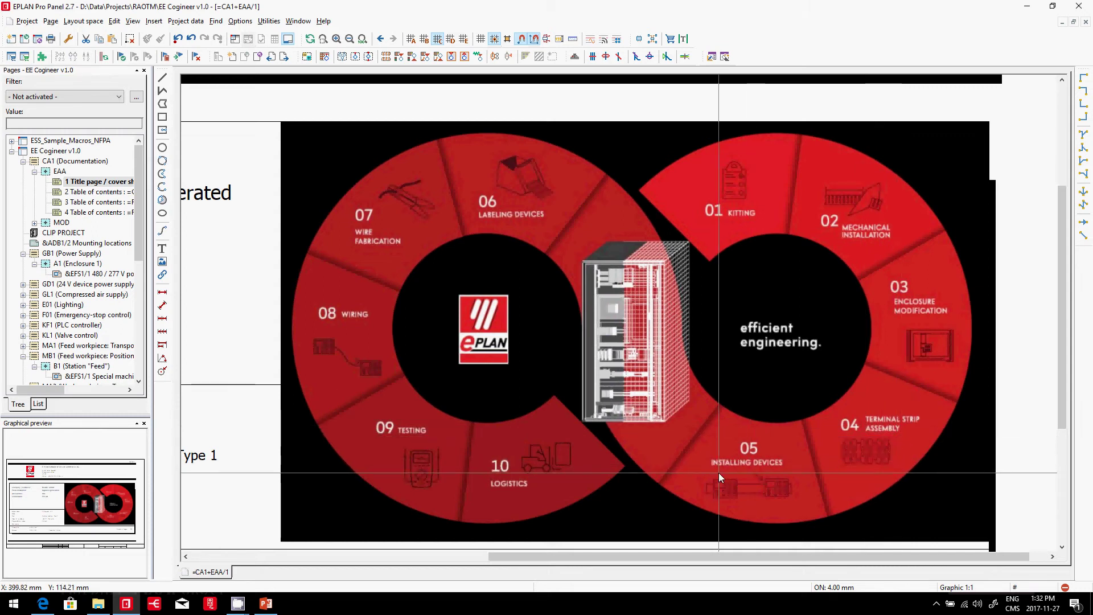
Step: Select EE Cogineer v1.0 and open its ENC1 3D enclosure model from the layout space navigator
click(68, 151)
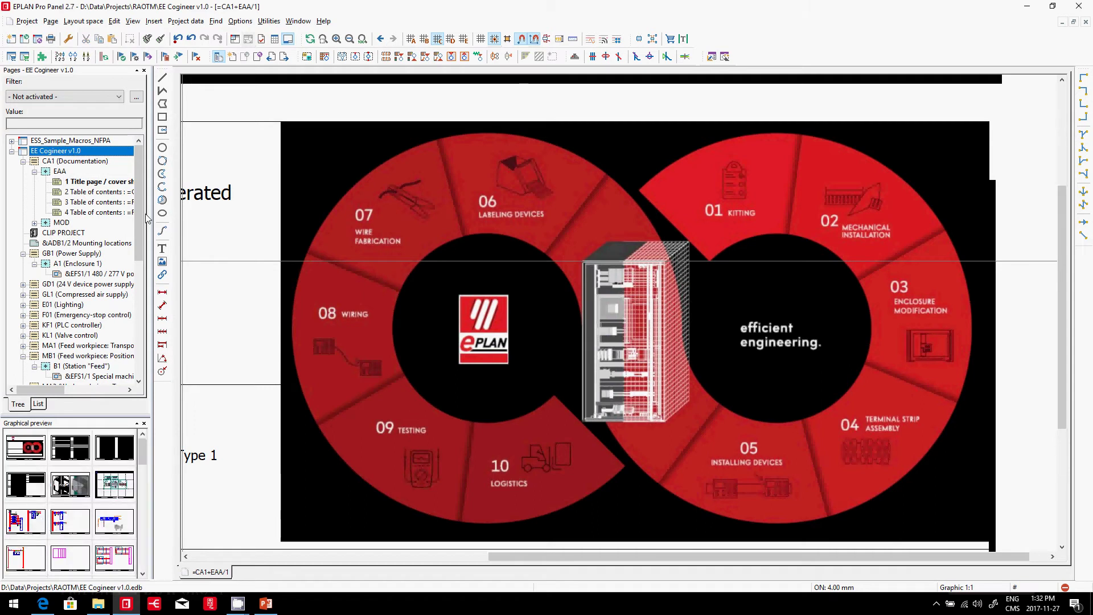
scroll(147, 218, down, 1)
scroll(147, 222, down, 1)
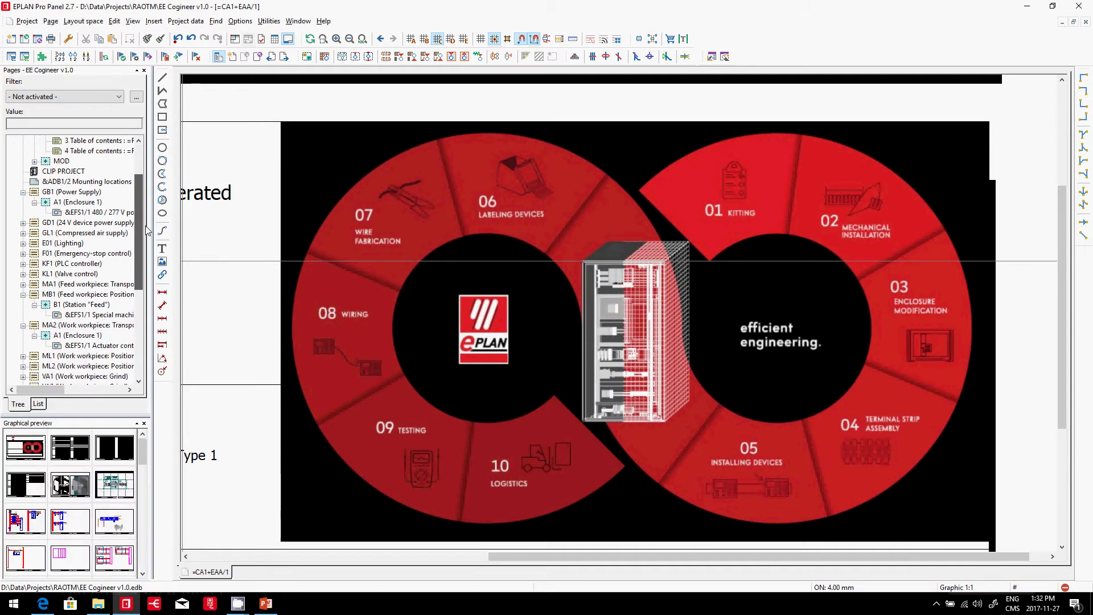
scroll(147, 230, up, 2)
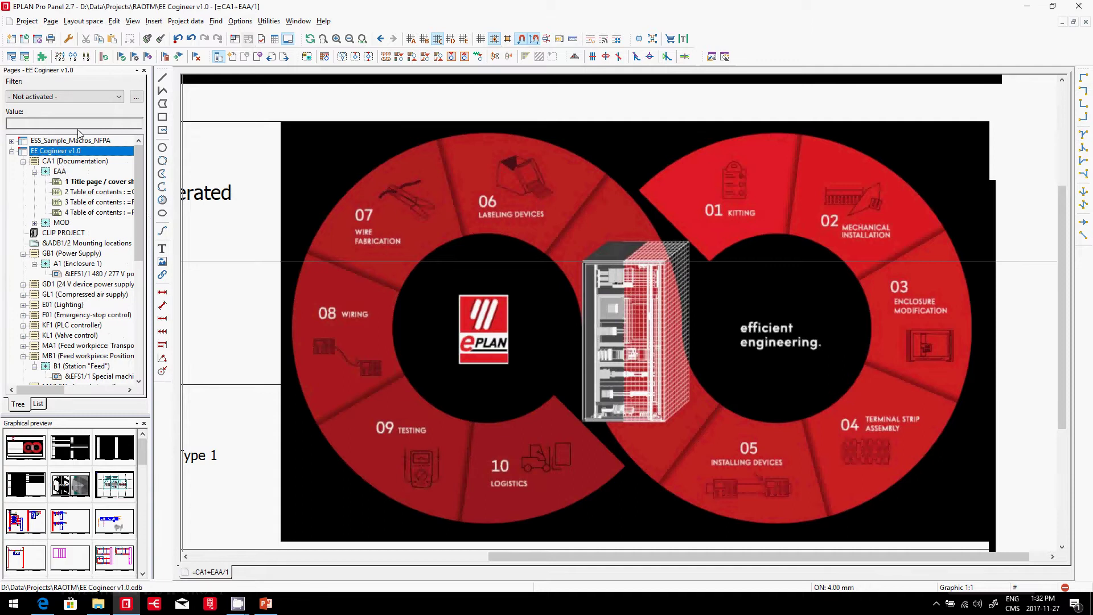
click(83, 21)
click(85, 32)
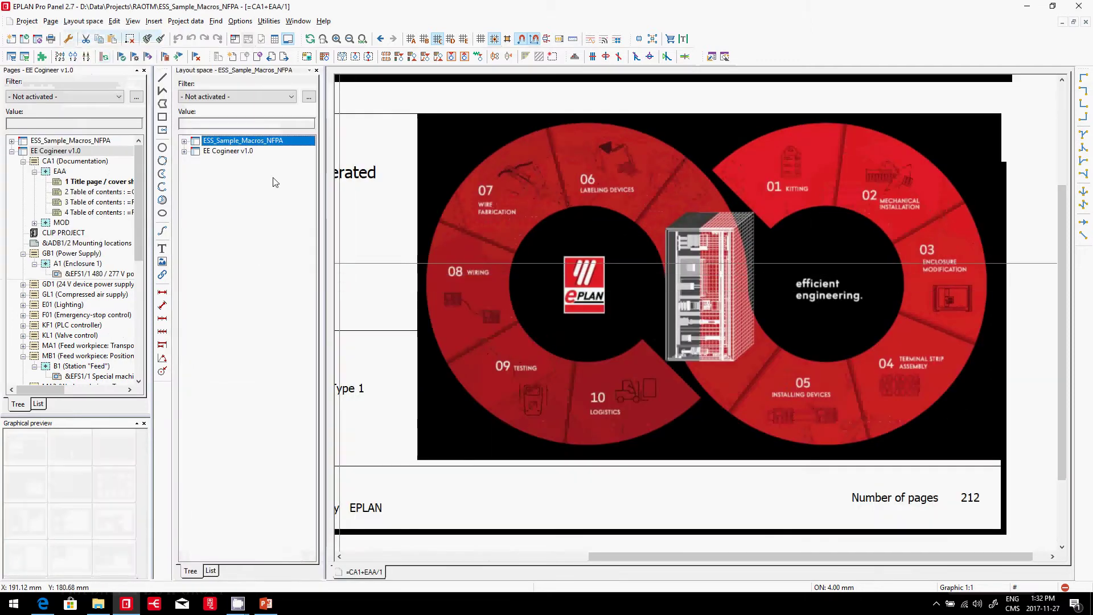
click(231, 151)
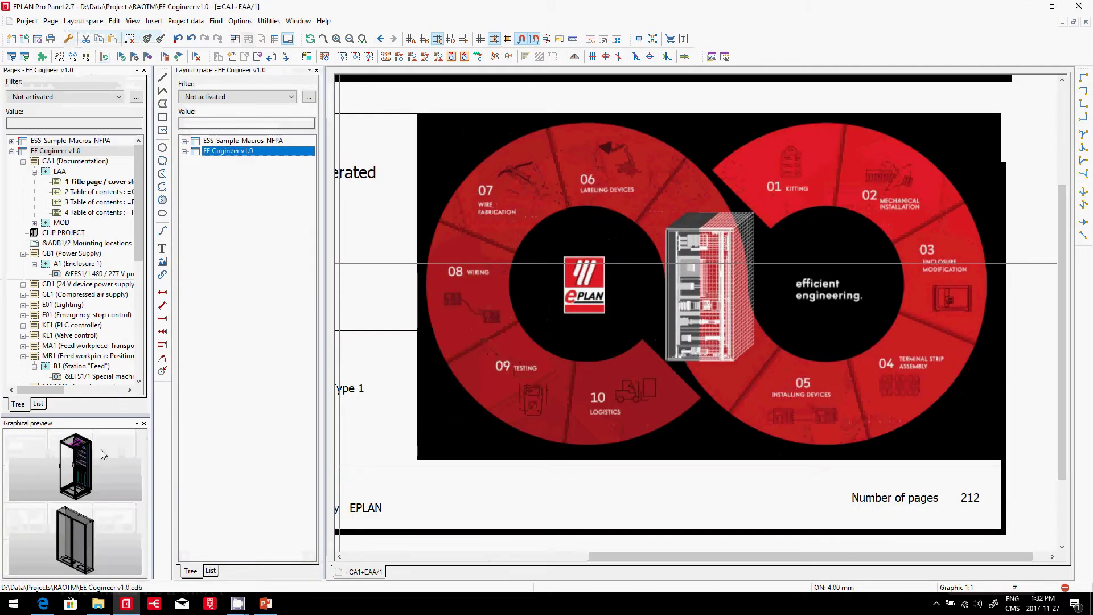
click(79, 477)
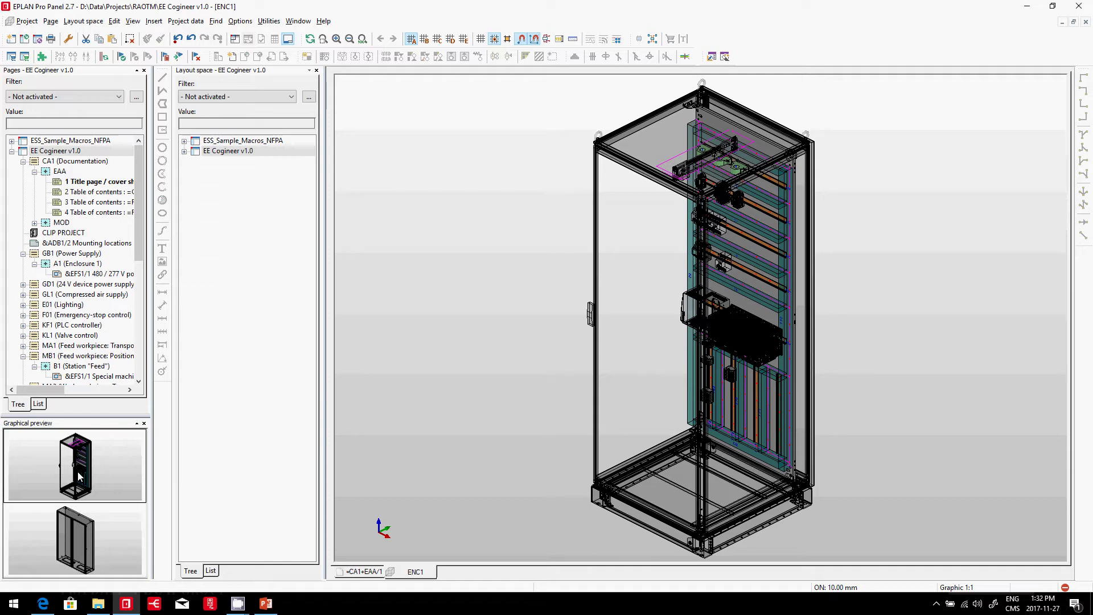
Step: Open the 24 V device power supply schematic page =GD1+A2&EFS1/1
click(74, 285)
click(47, 492)
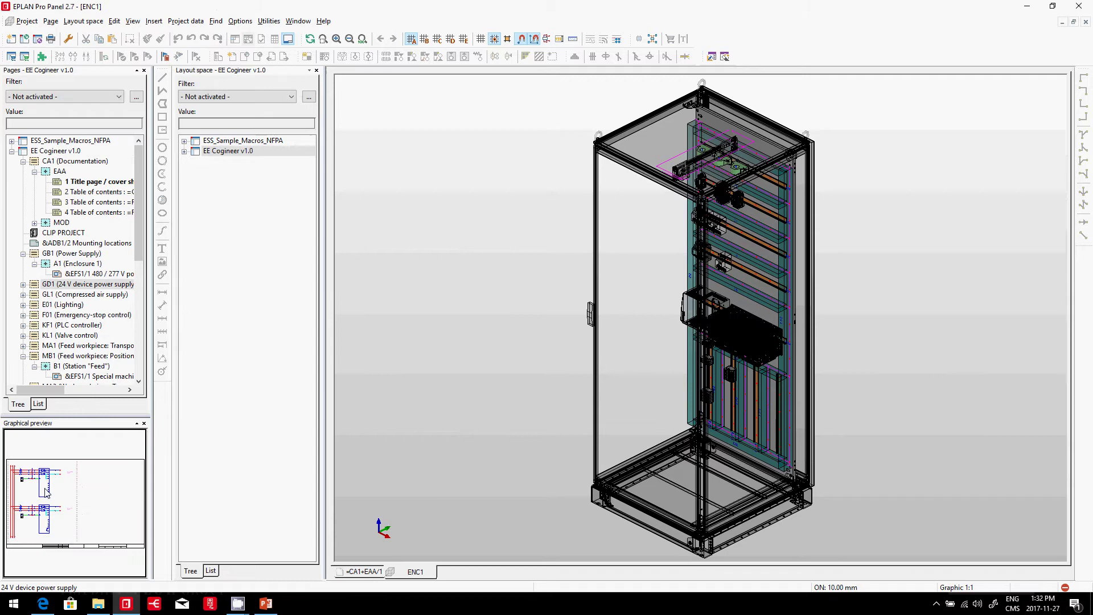
double_click(46, 492)
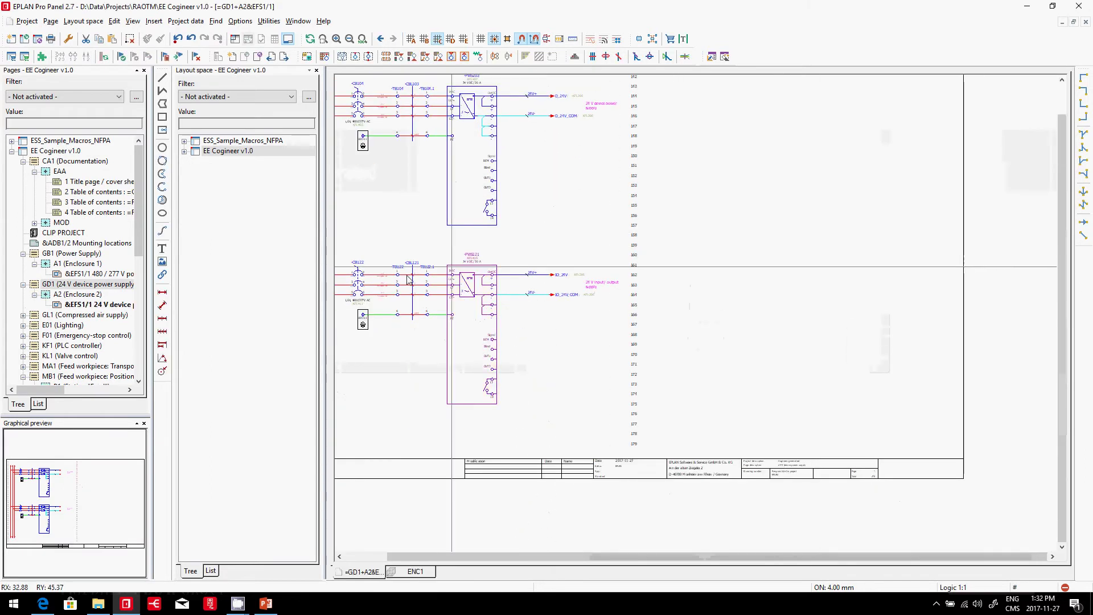
scroll(409, 278, up, 3)
Step: Review terminal -TB122's Terminal and Parts tabs (part PXC.0270018) and close without changes
double_click(443, 336)
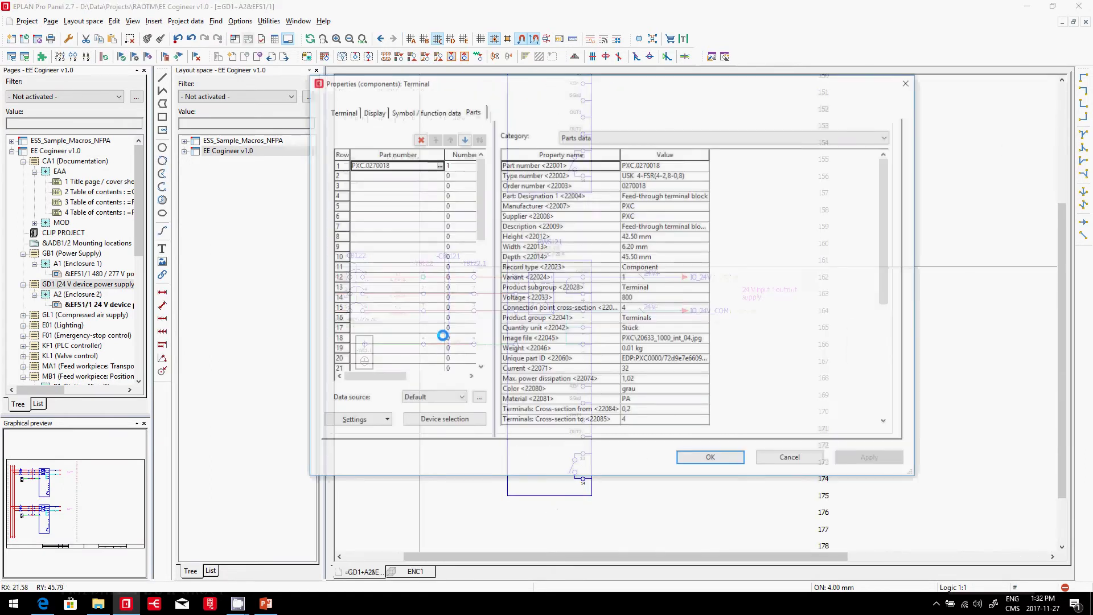
click(348, 112)
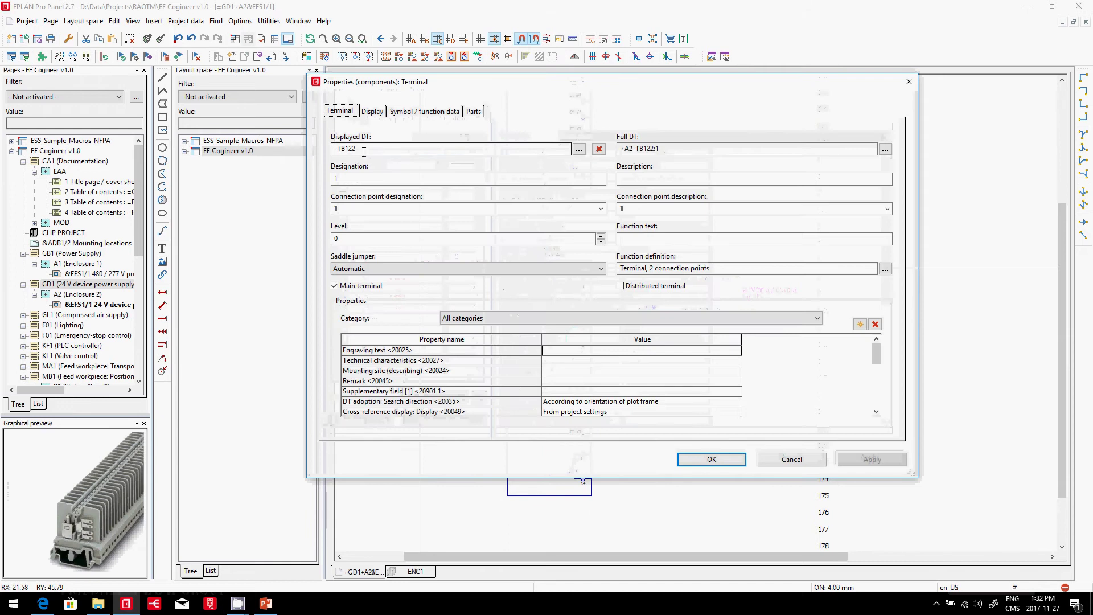
click(473, 111)
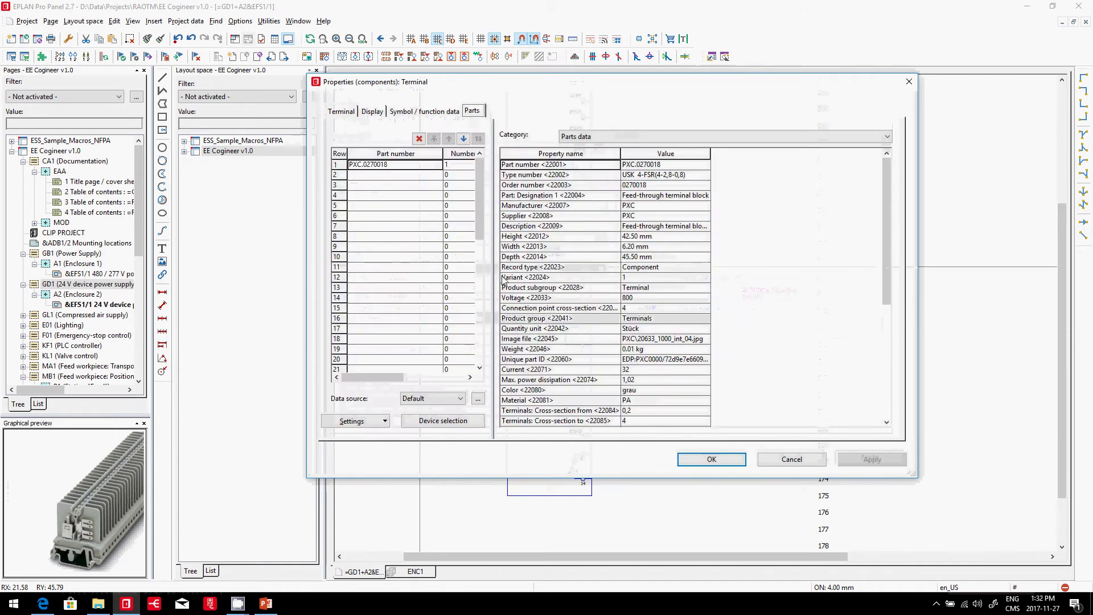
key(Escape)
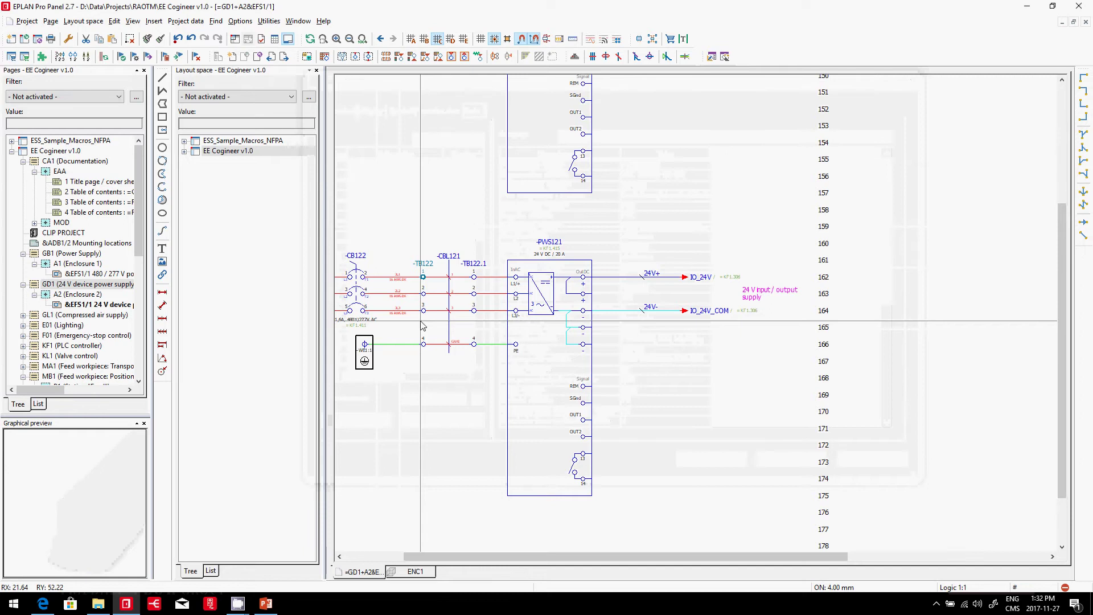
click(270, 21)
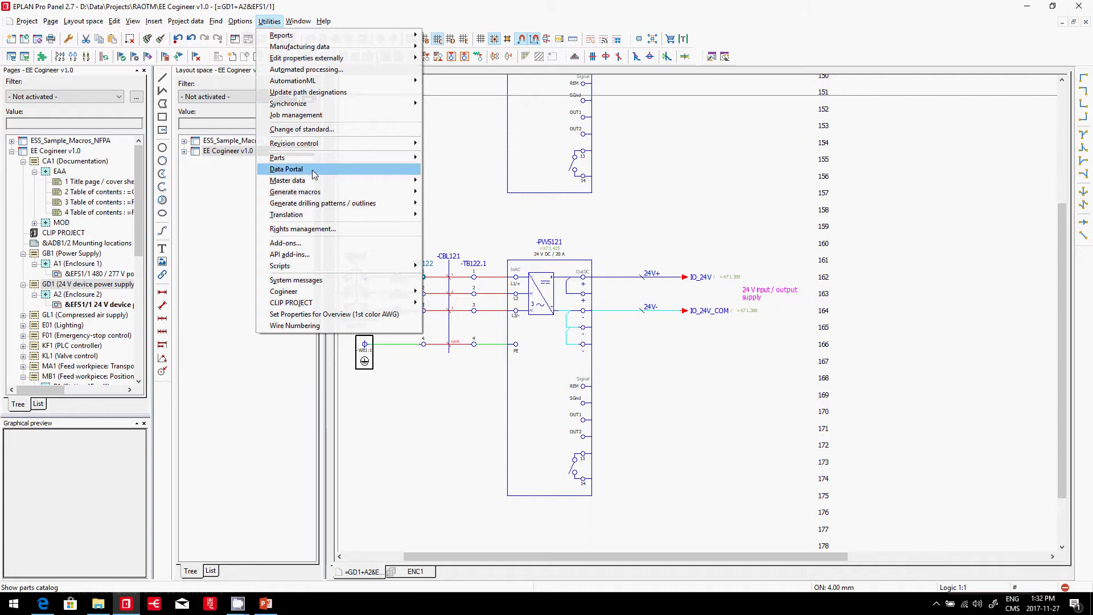
click(426, 279)
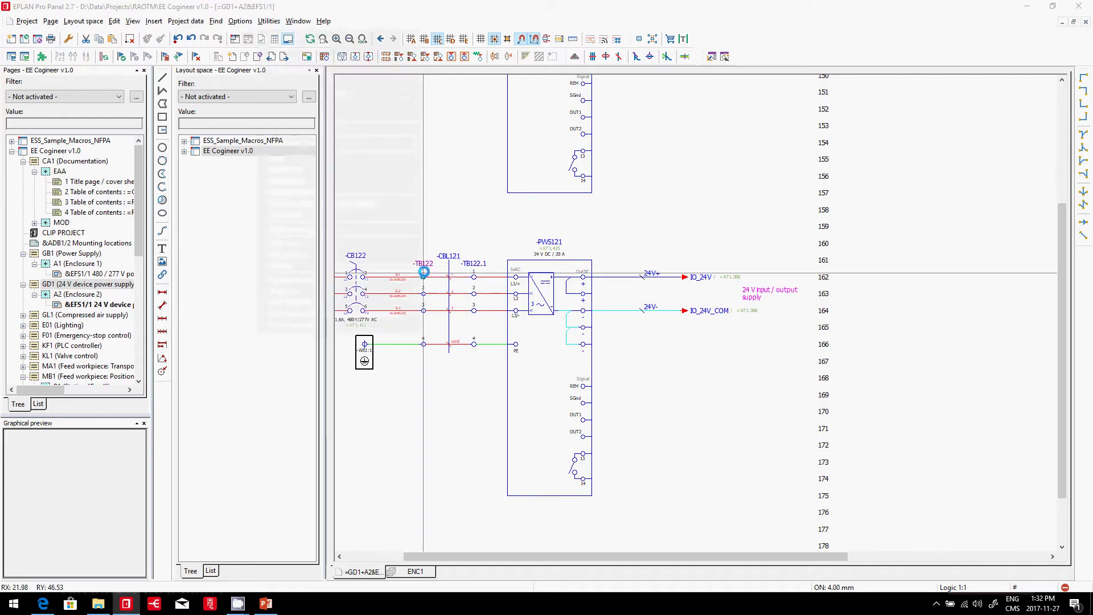
double_click(426, 279)
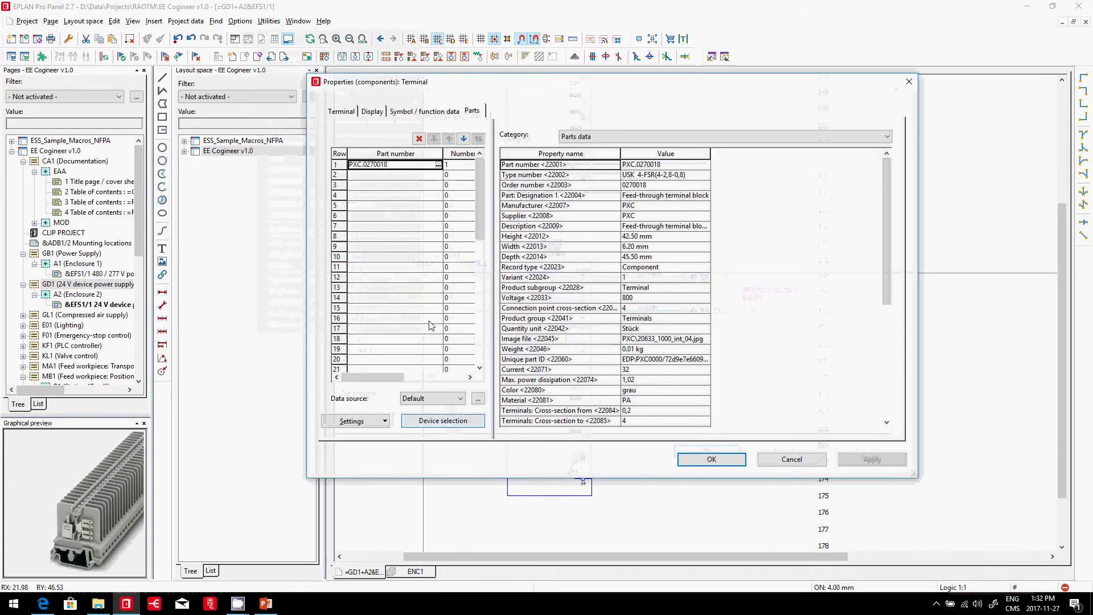
click(443, 398)
click(440, 414)
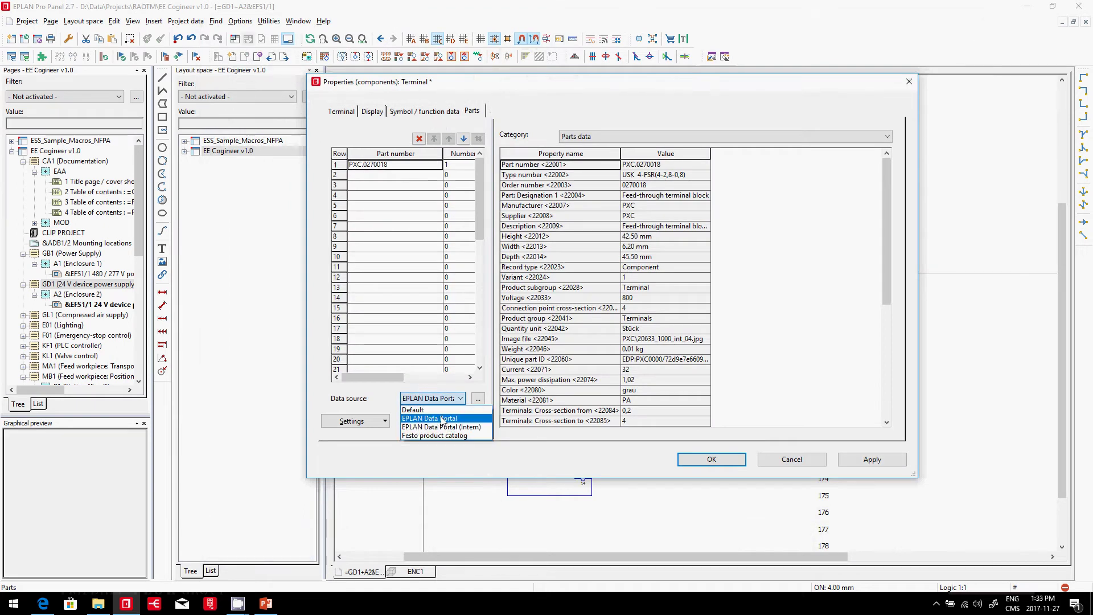
click(434, 398)
click(437, 164)
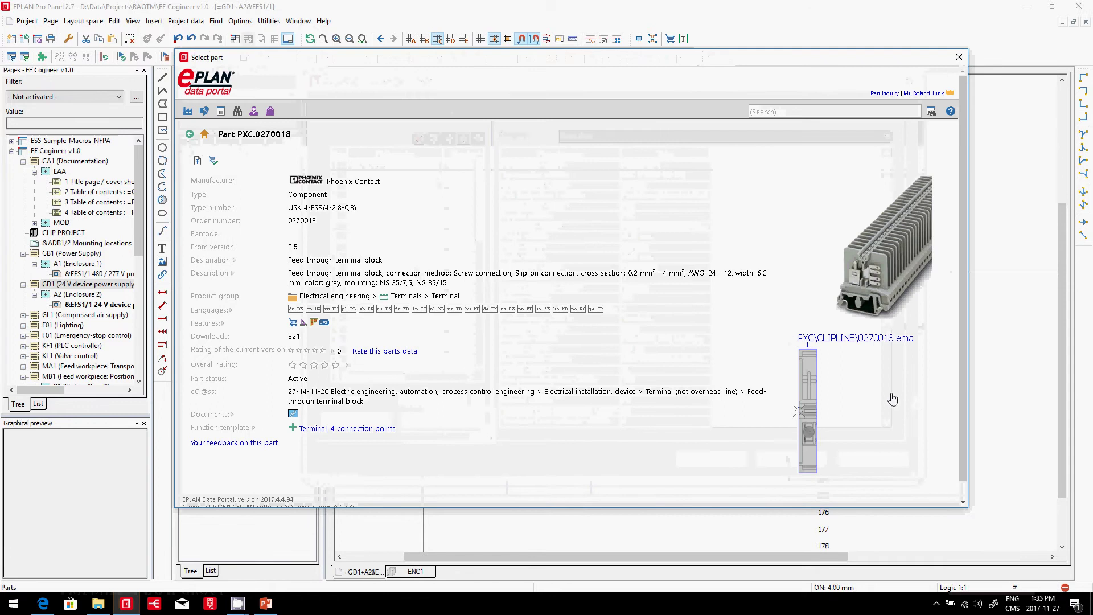
click(959, 56)
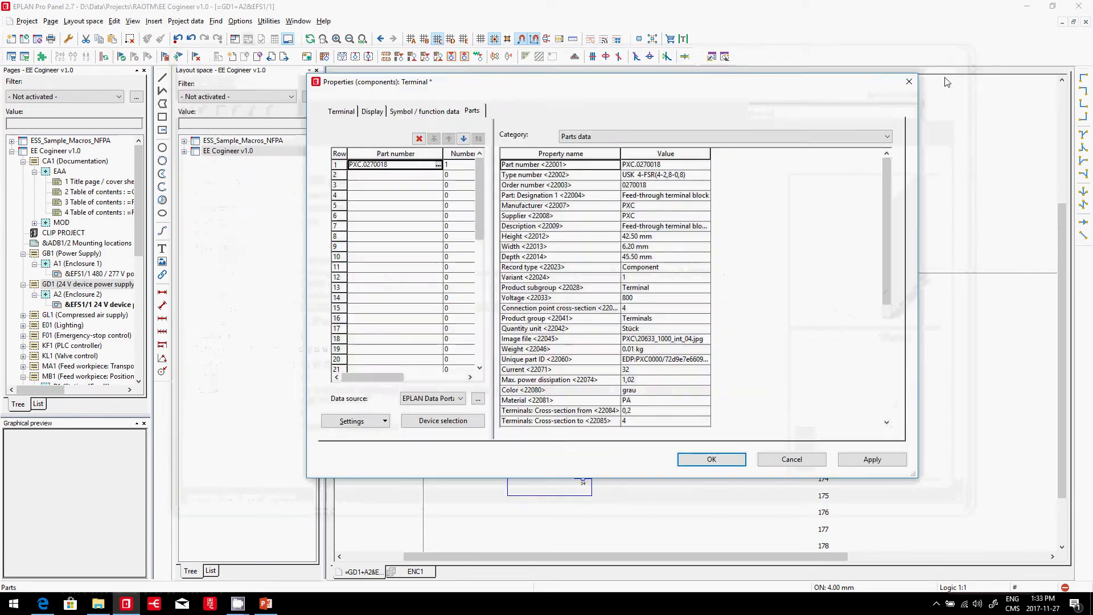
click(424, 399)
click(430, 400)
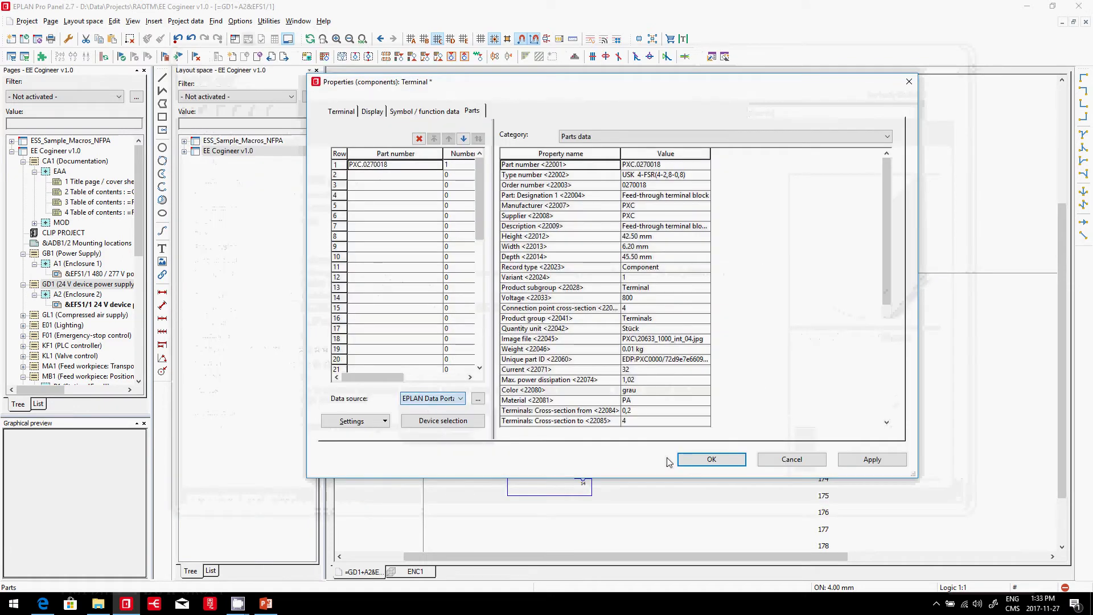
click(440, 400)
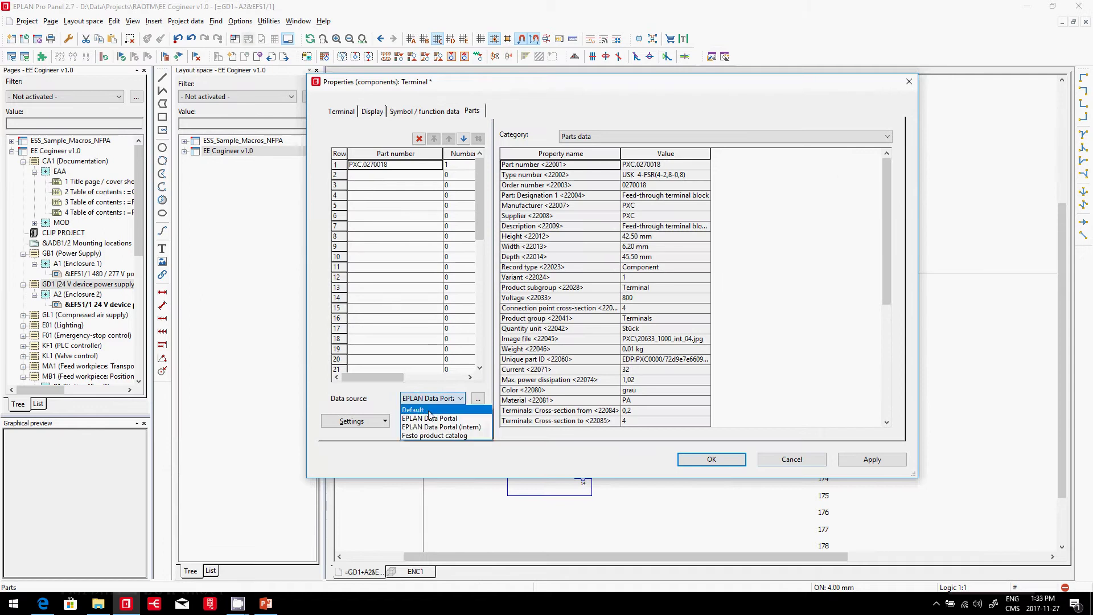
click(424, 410)
click(714, 461)
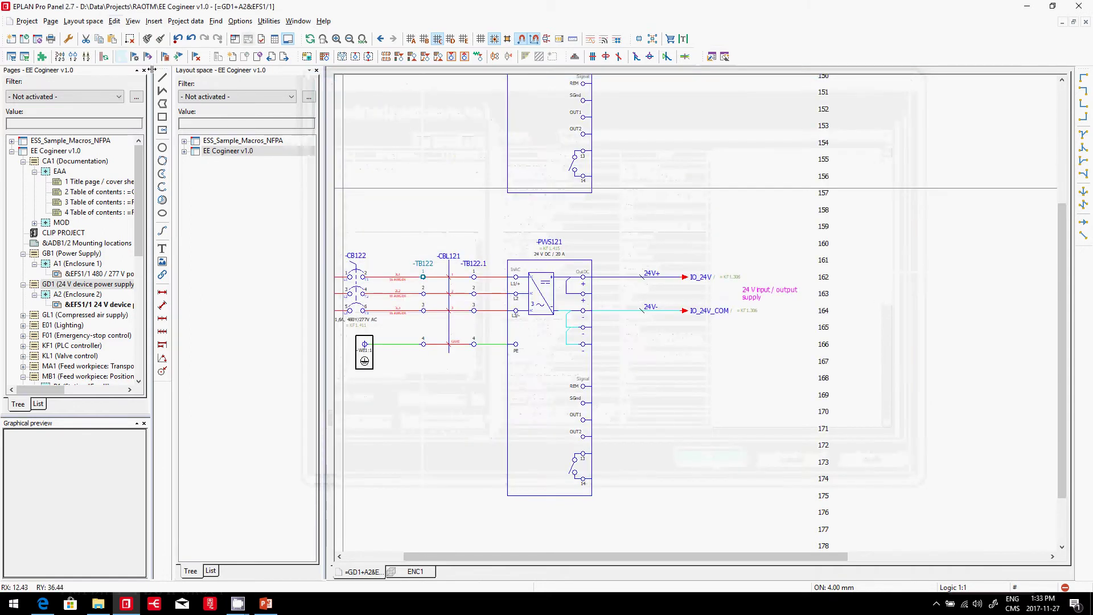
Step: Open the Terminal strips navigator and synchronize it to the schematic's TB122 terminals
right_click(423, 276)
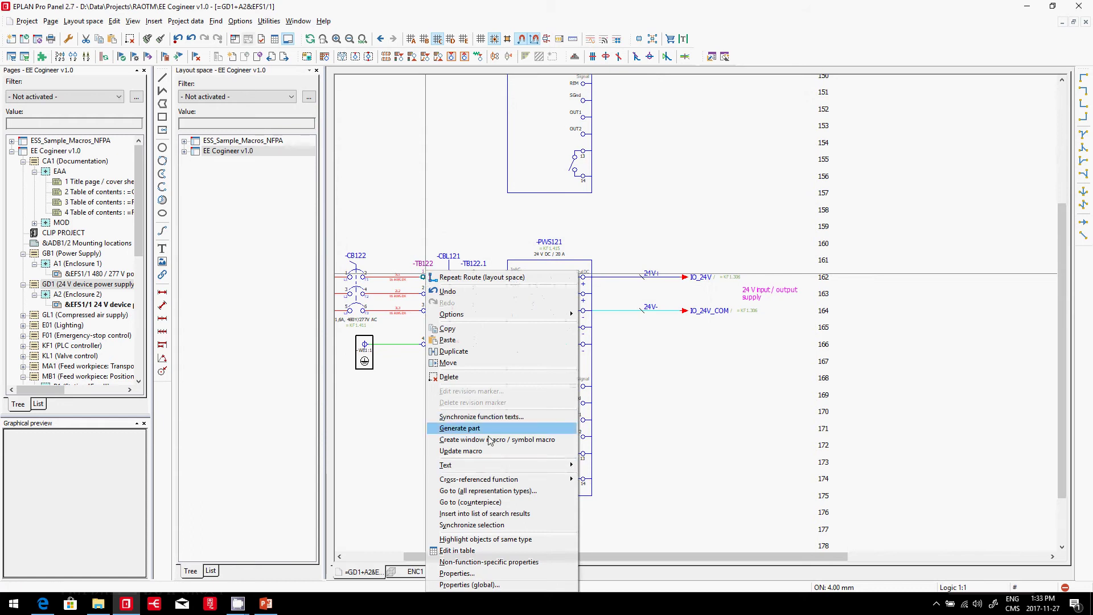
click(398, 321)
click(185, 21)
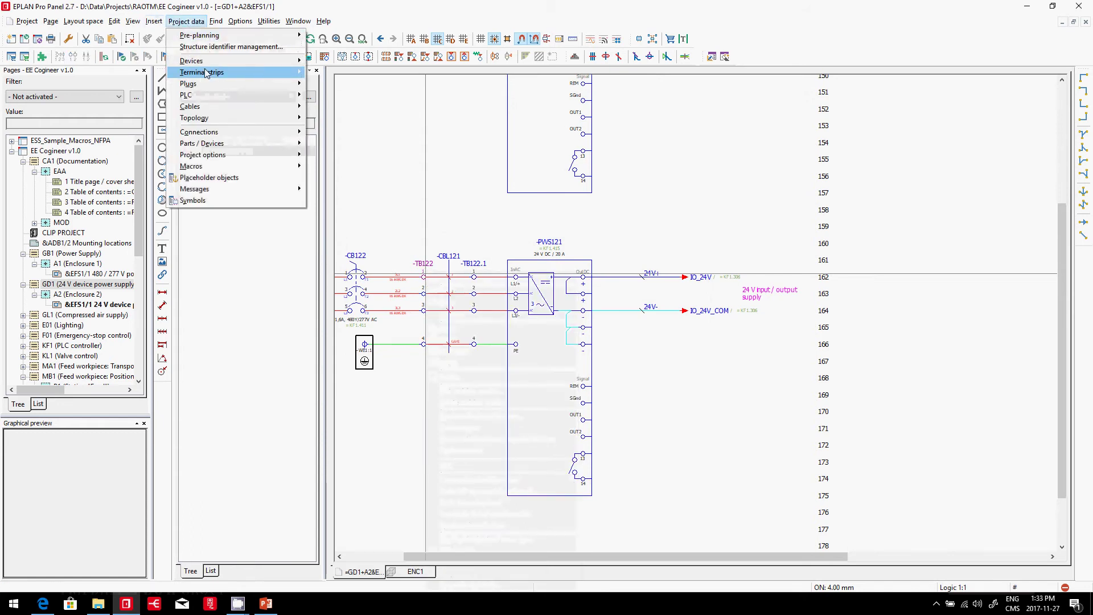
mouse_move(194, 72)
click(335, 73)
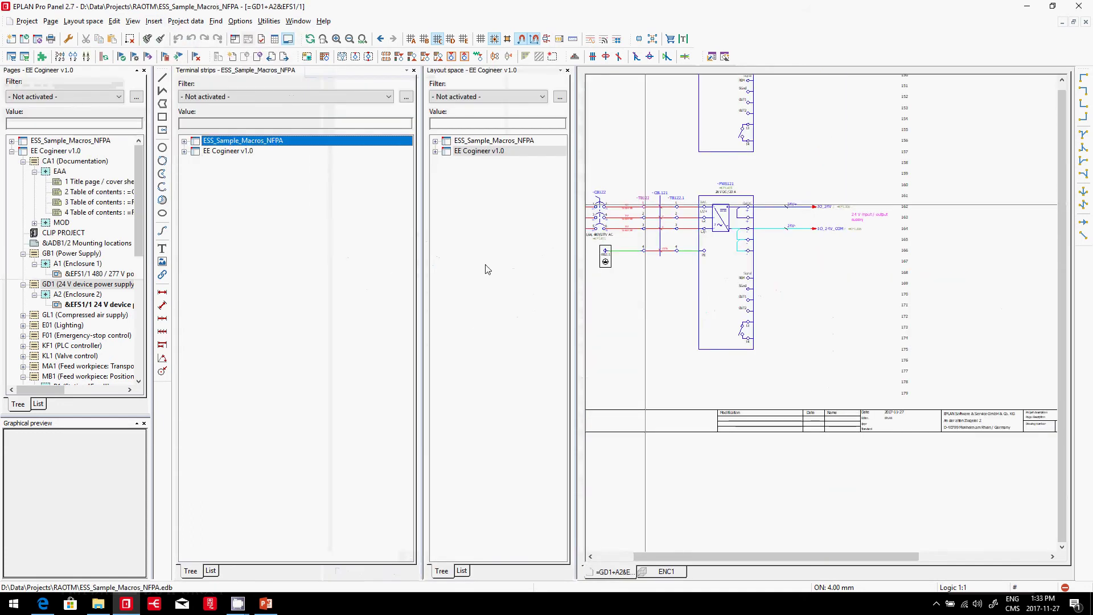
right_click(645, 199)
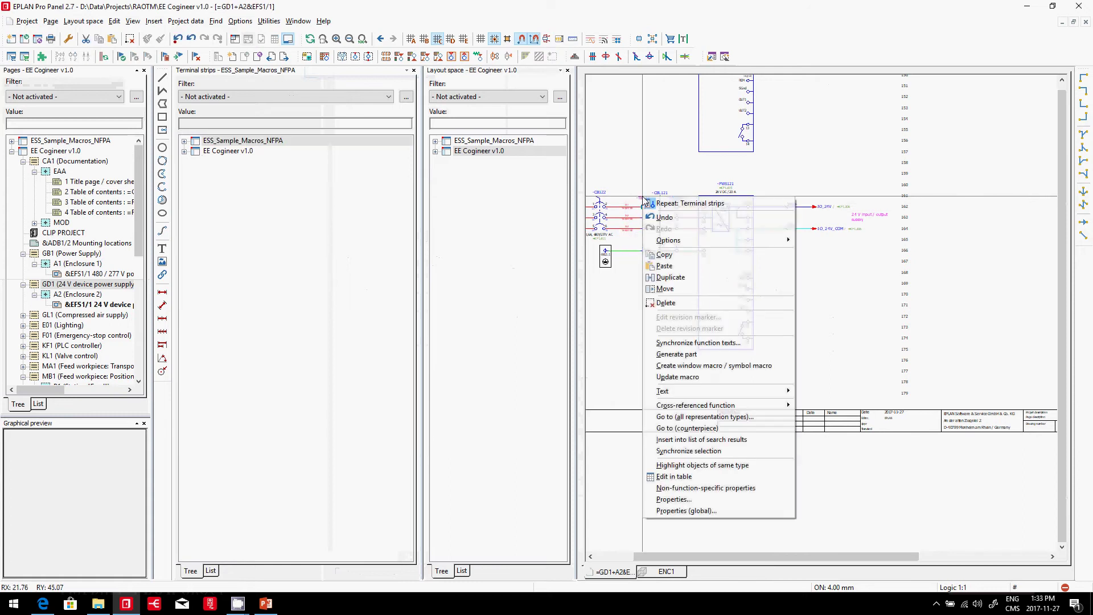
click(689, 450)
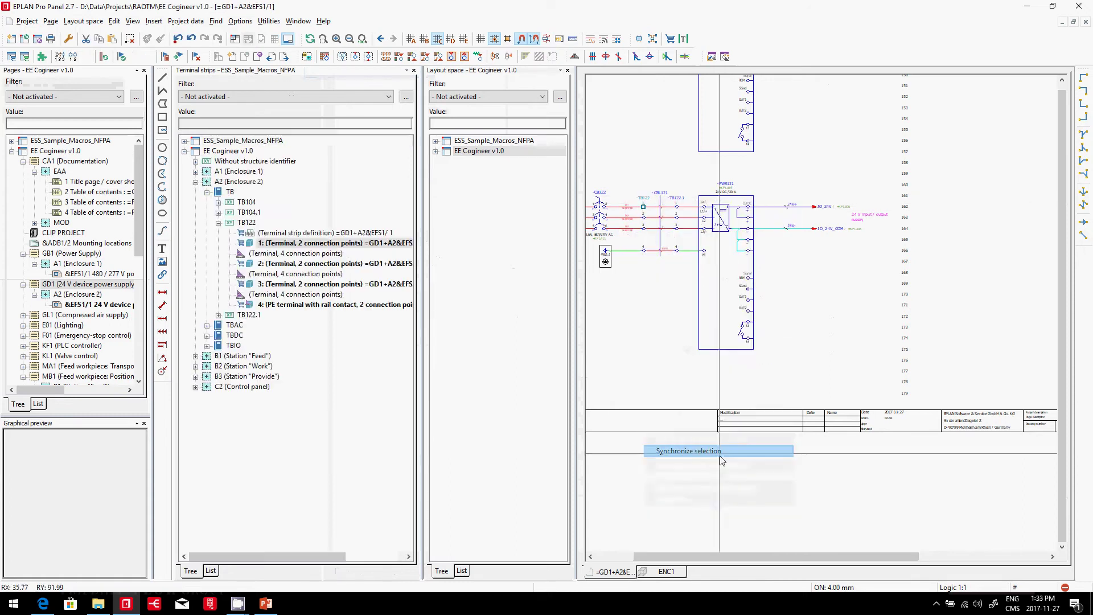
Step: Open strip TB122 for editing without changes, expand Enclosure 1's strips, and launch CLIP PROJECT
right_click(258, 225)
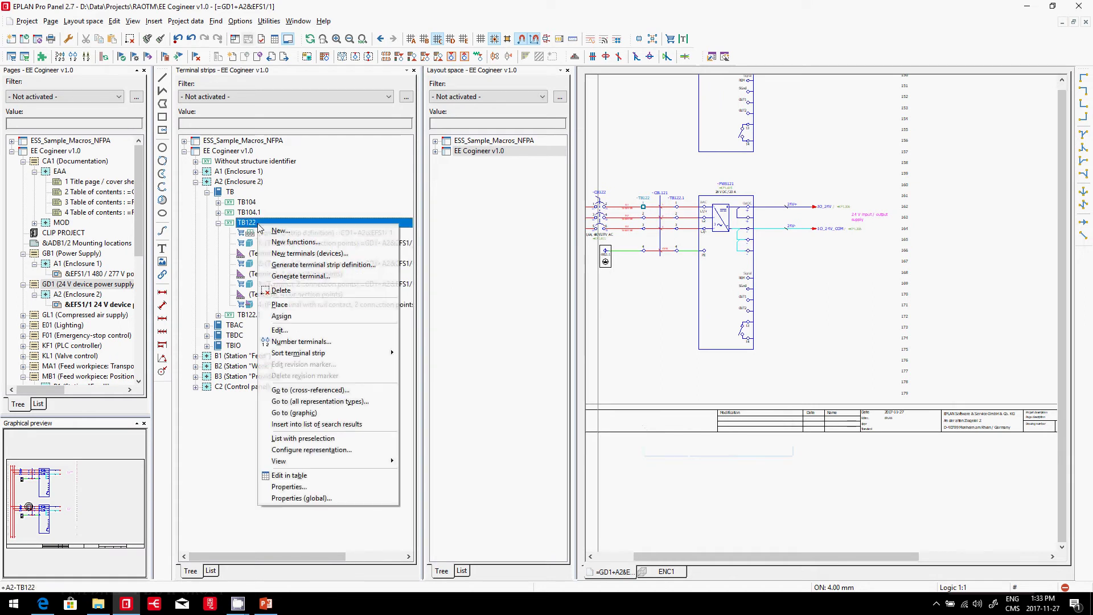
click(311, 331)
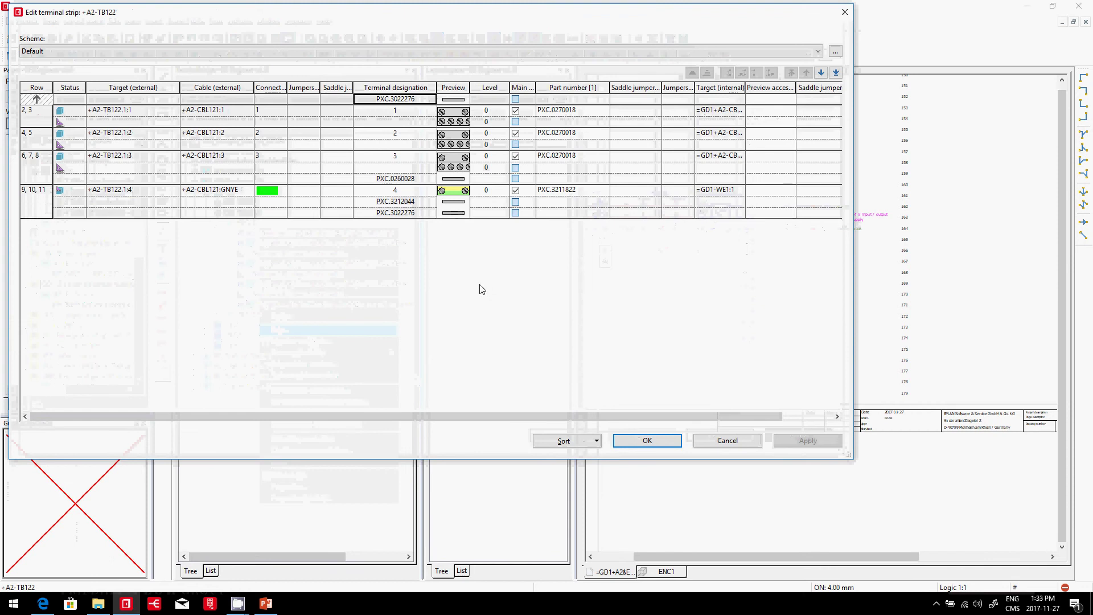
key(Escape)
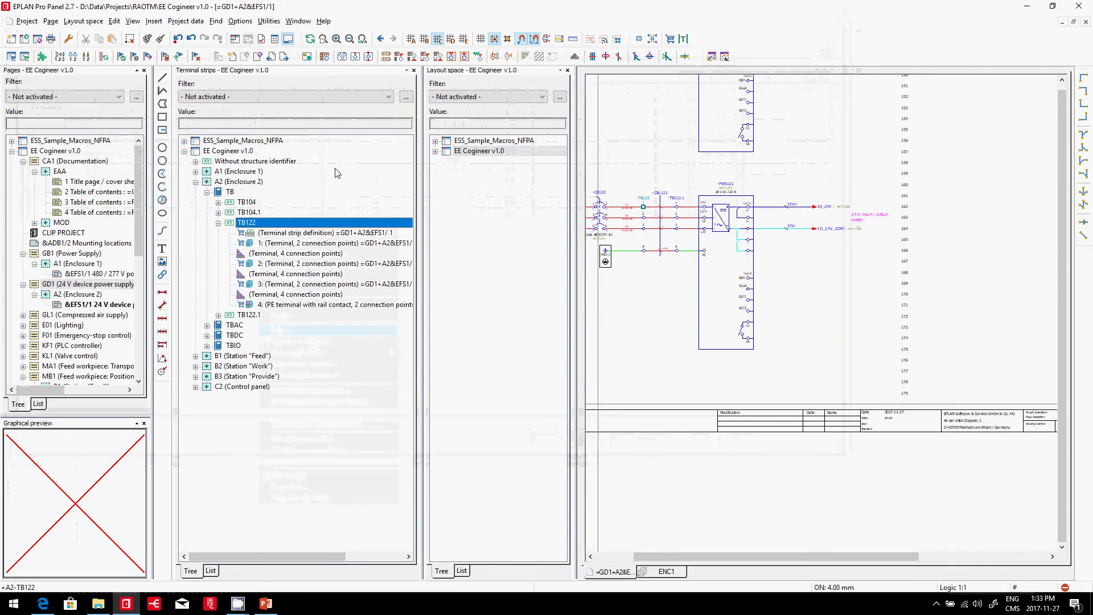
double_click(250, 172)
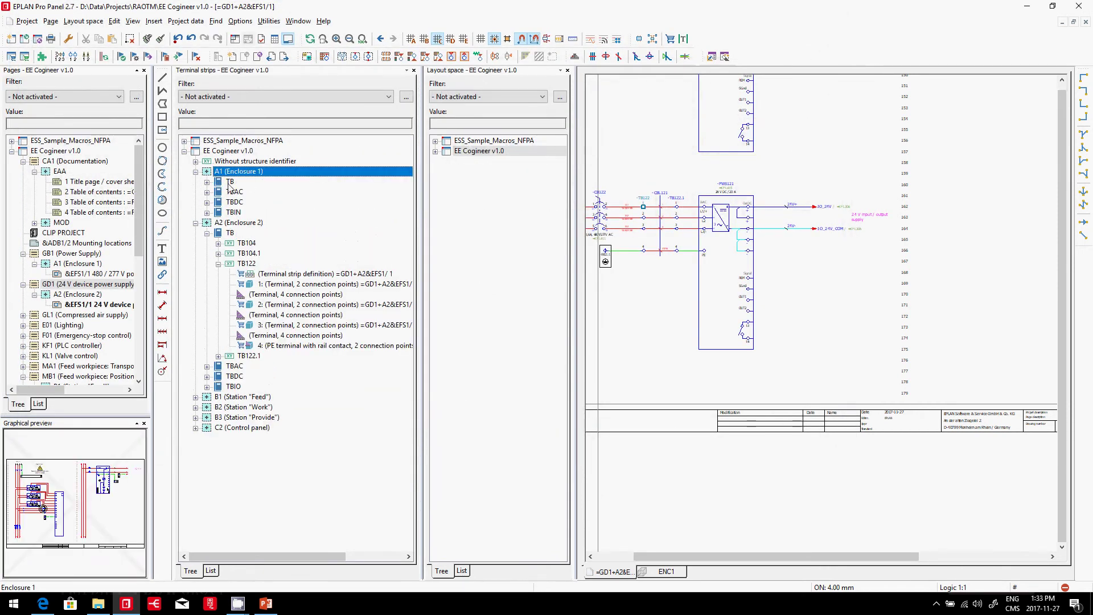
double_click(62, 233)
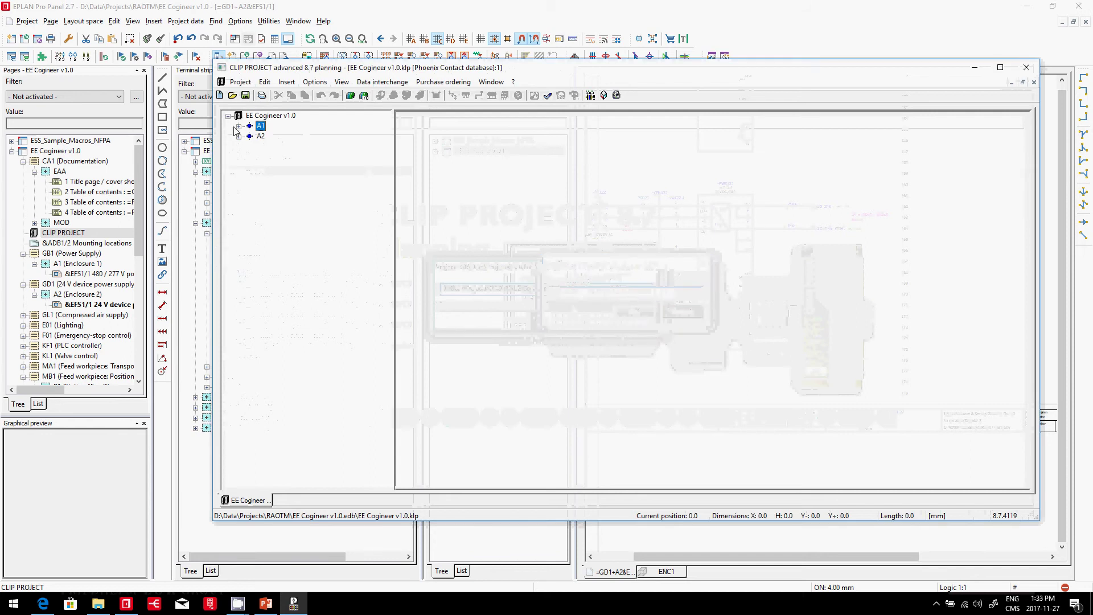
Step: Expand enclosure A1 and view the rail layouts of strips -TBAC2, -TBDC and -TBIN1
click(239, 126)
click(279, 146)
click(279, 157)
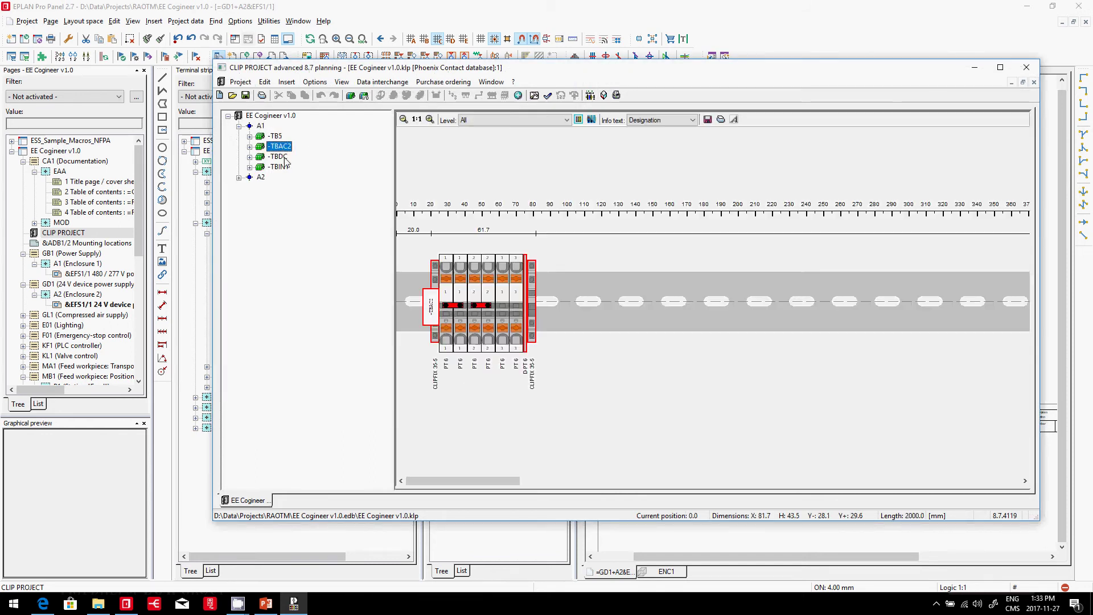
click(280, 167)
Step: Select the left, then the right end clamp on the rail, and close the planning window
click(435, 275)
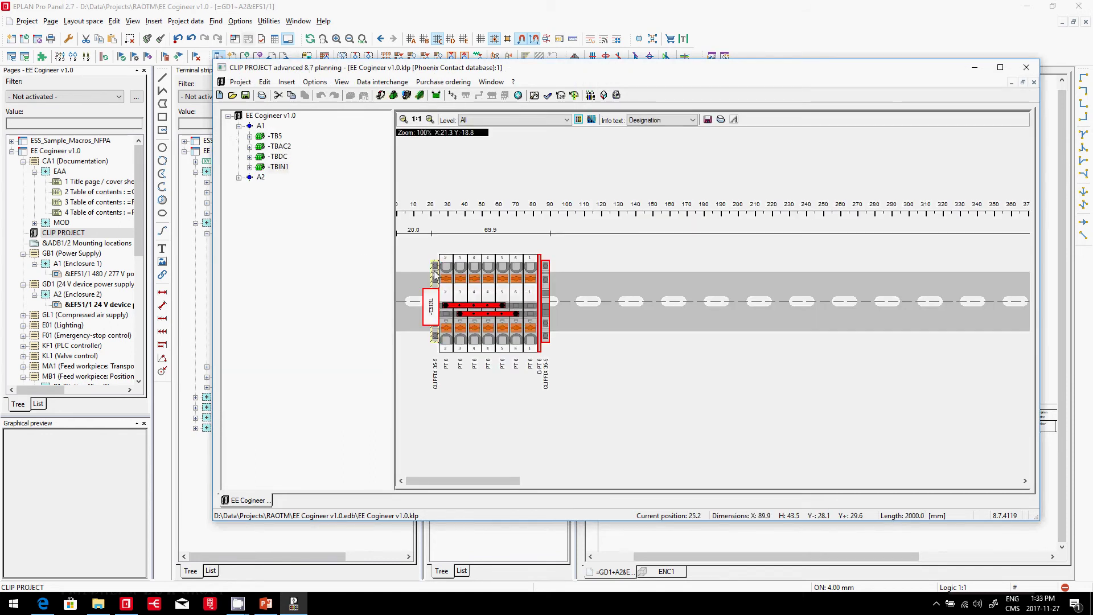
click(544, 290)
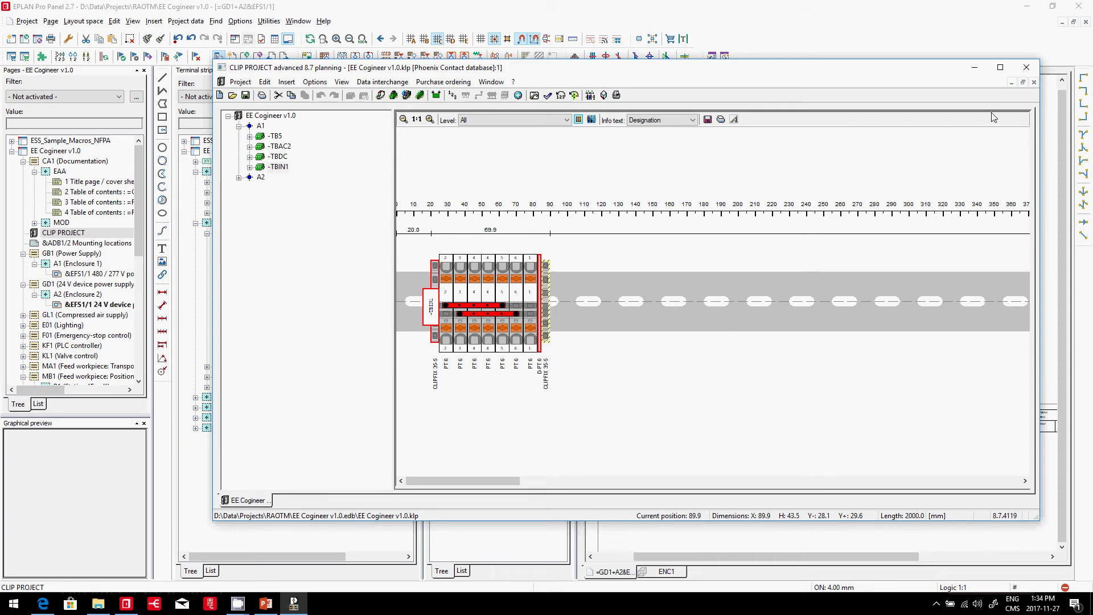
click(1027, 67)
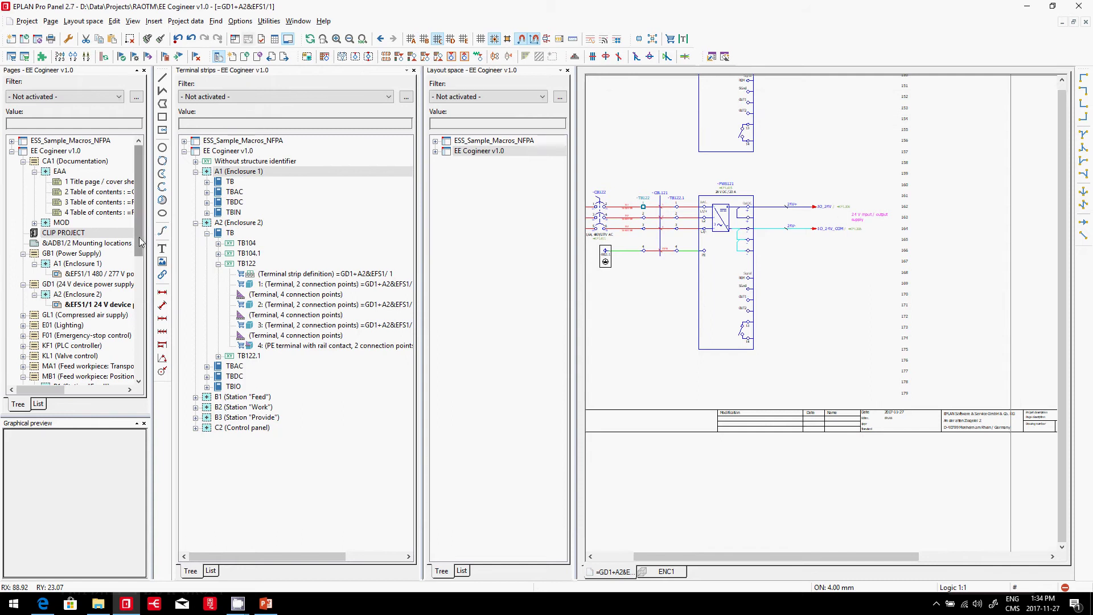
Step: Close the side panels and inspect the EE Cogineer Terminal line-up diagram report templates without generating
click(414, 70)
click(319, 70)
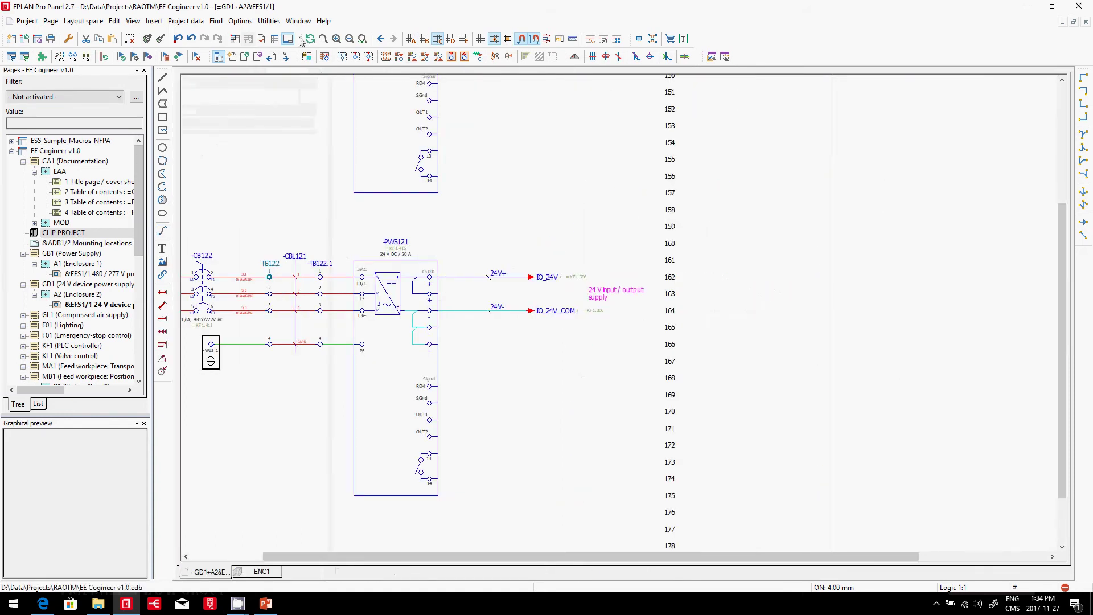
click(268, 21)
mouse_move(296, 33)
click(467, 34)
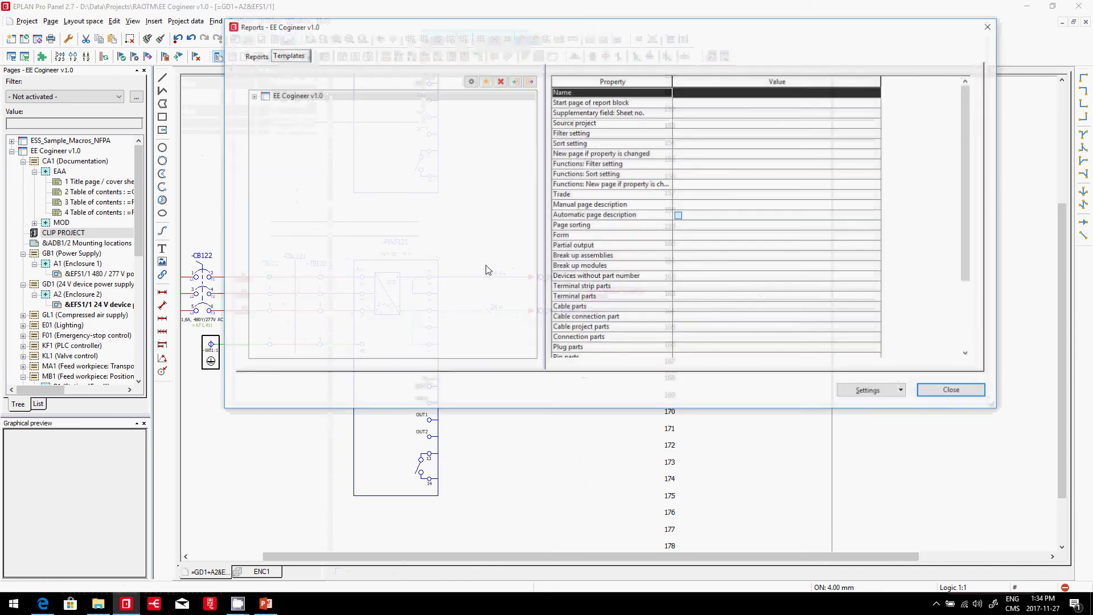
click(300, 96)
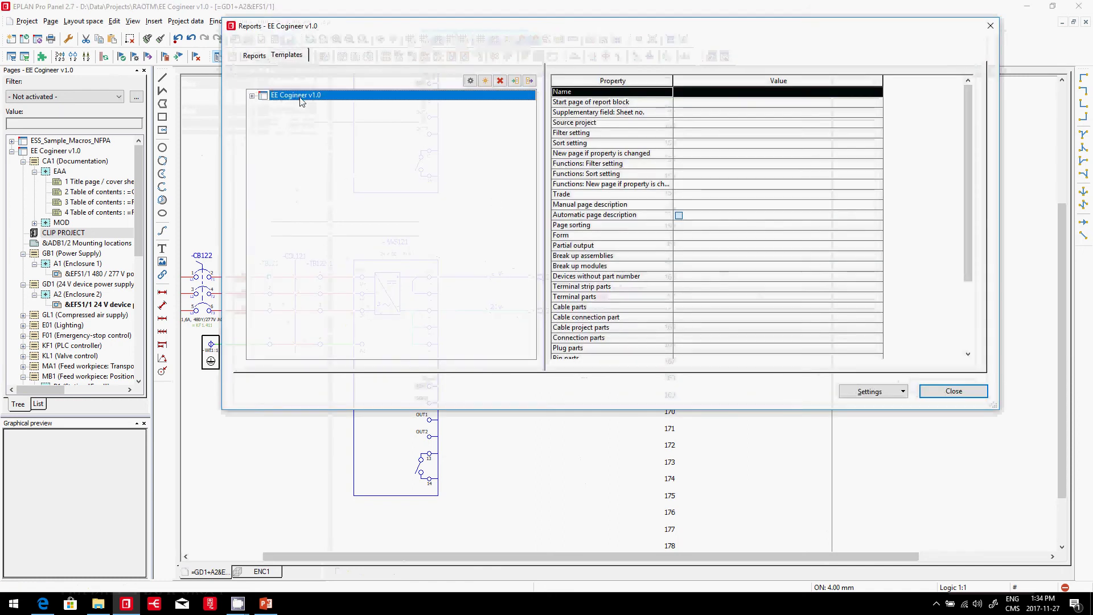
double_click(301, 97)
double_click(317, 198)
click(327, 208)
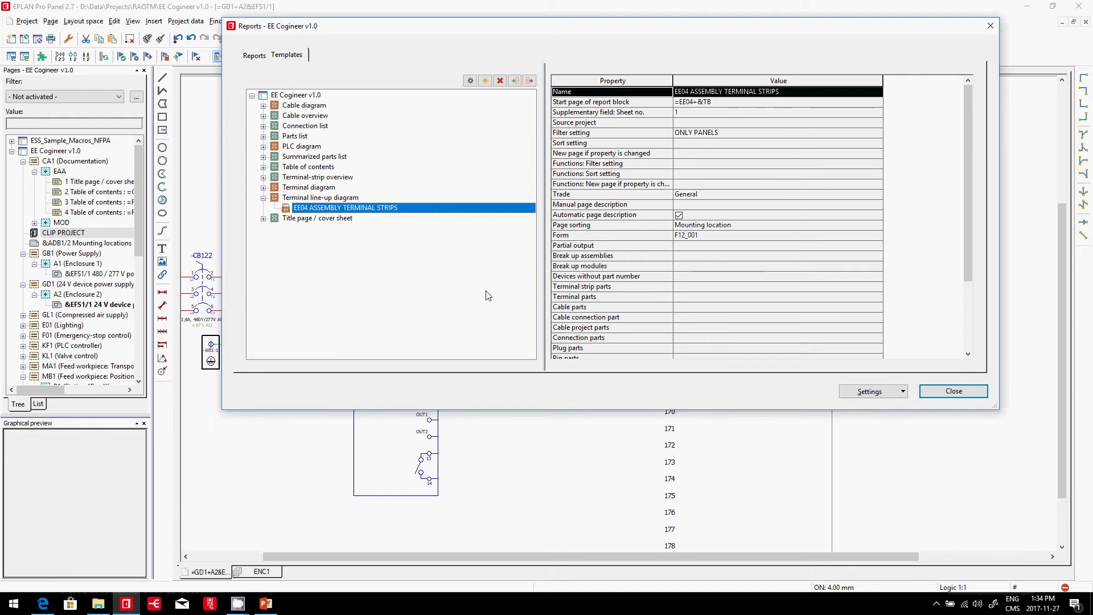
key(Escape)
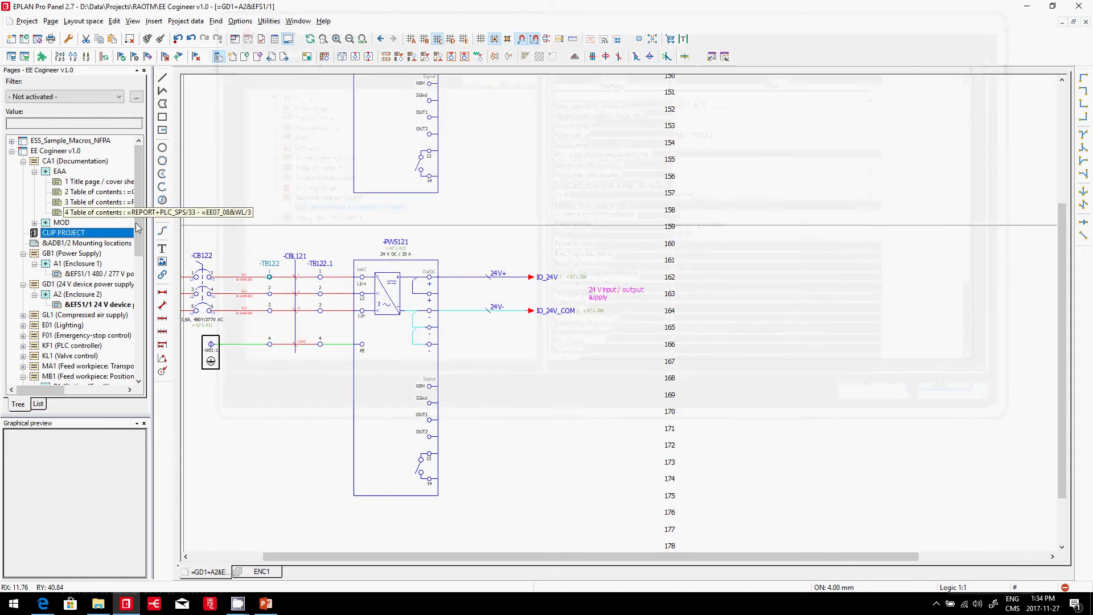
Step: Open the &TB/1 terminal line-up diagram for +A1-TB5, then installing-devices page =EE05+A1/1
scroll(137, 228, down, 4)
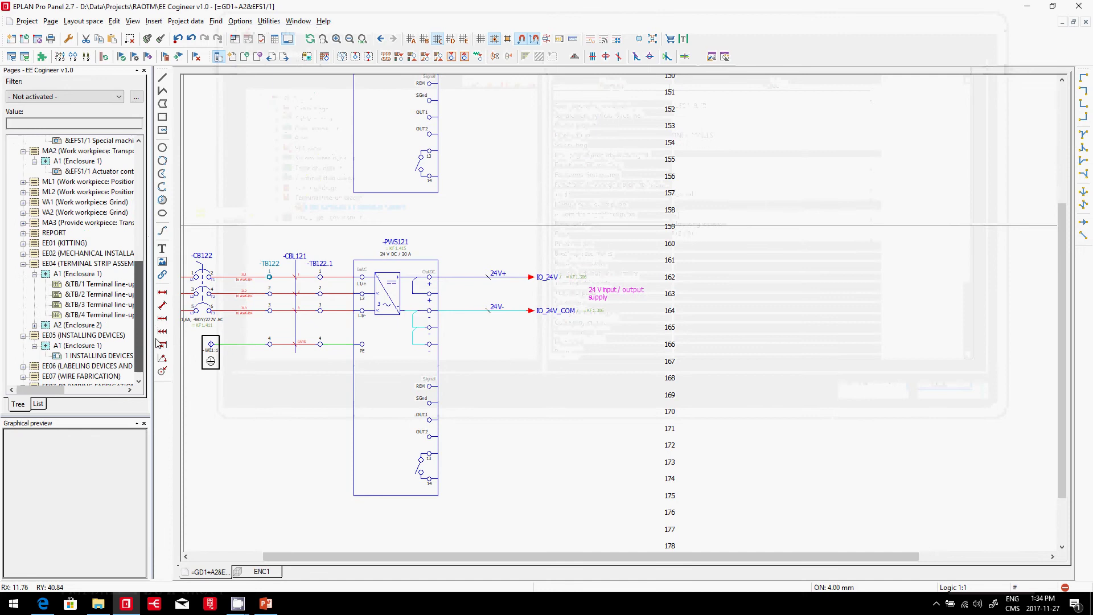
double_click(80, 275)
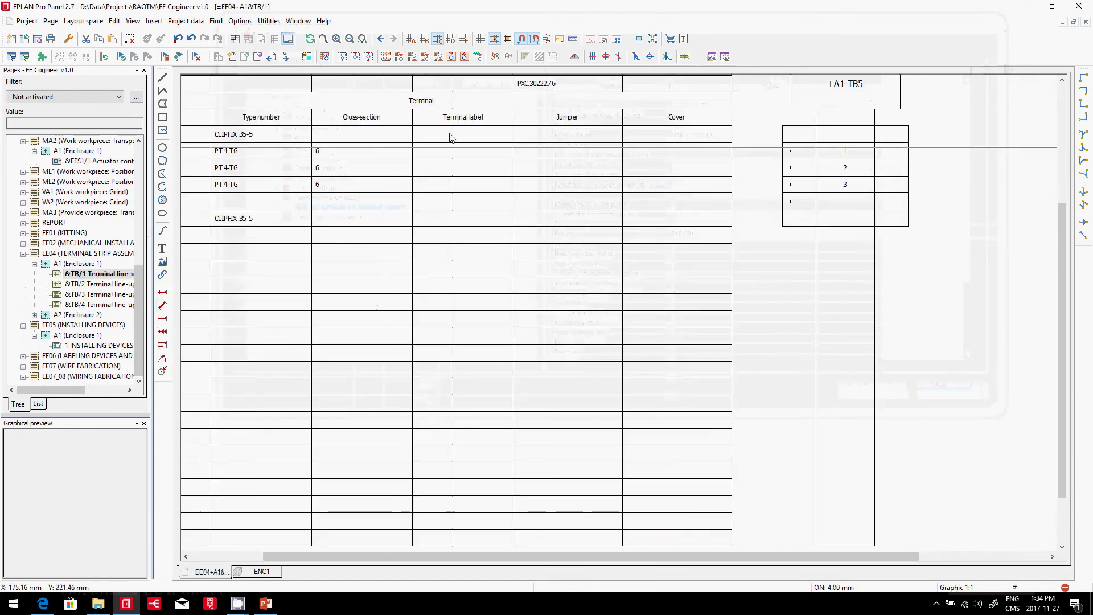
scroll(241, 332, up, 3)
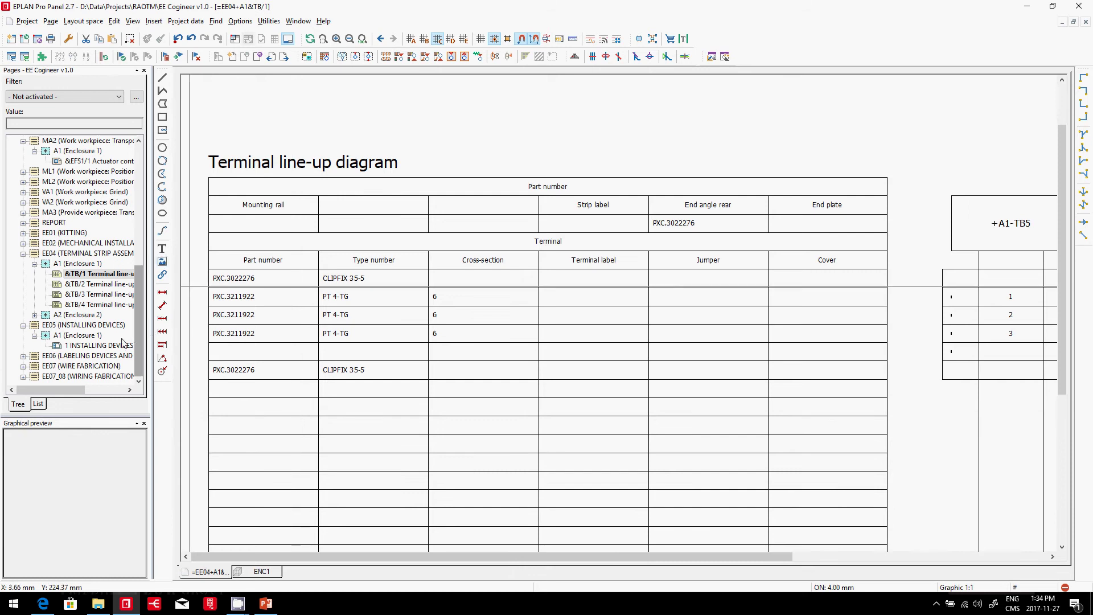
click(79, 346)
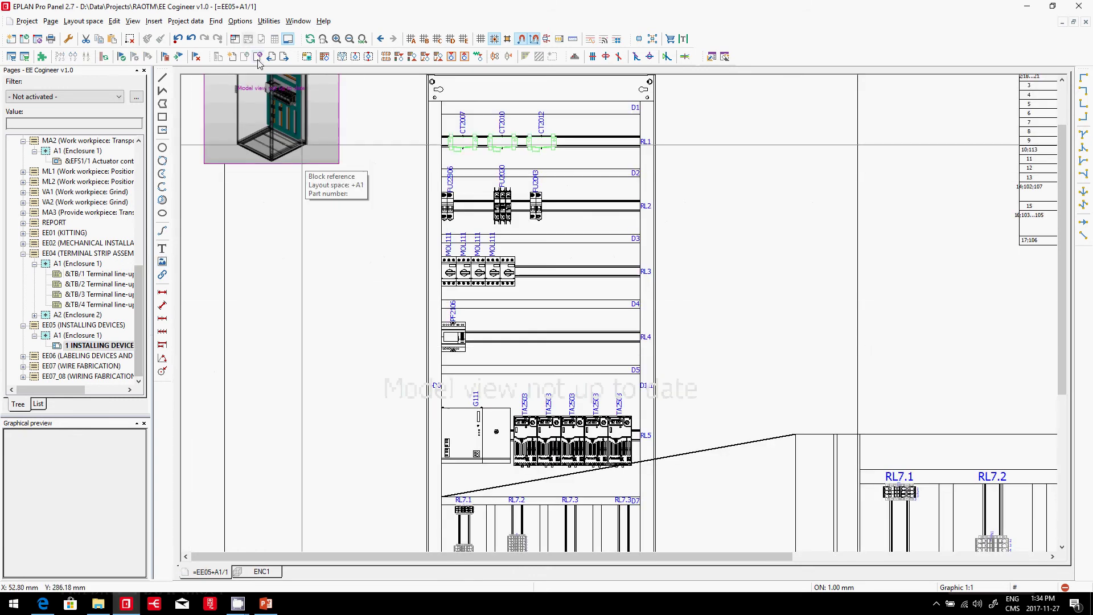
Step: Run Reports > Update to refresh all project reports, including the EE05 enclosure model view
click(269, 21)
mouse_move(353, 35)
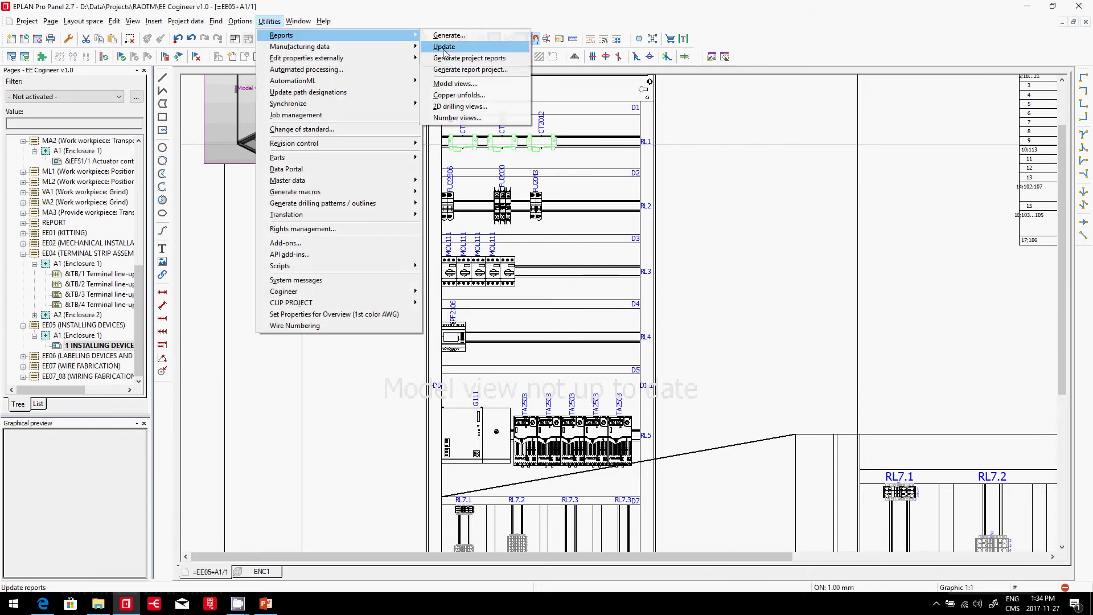
click(444, 47)
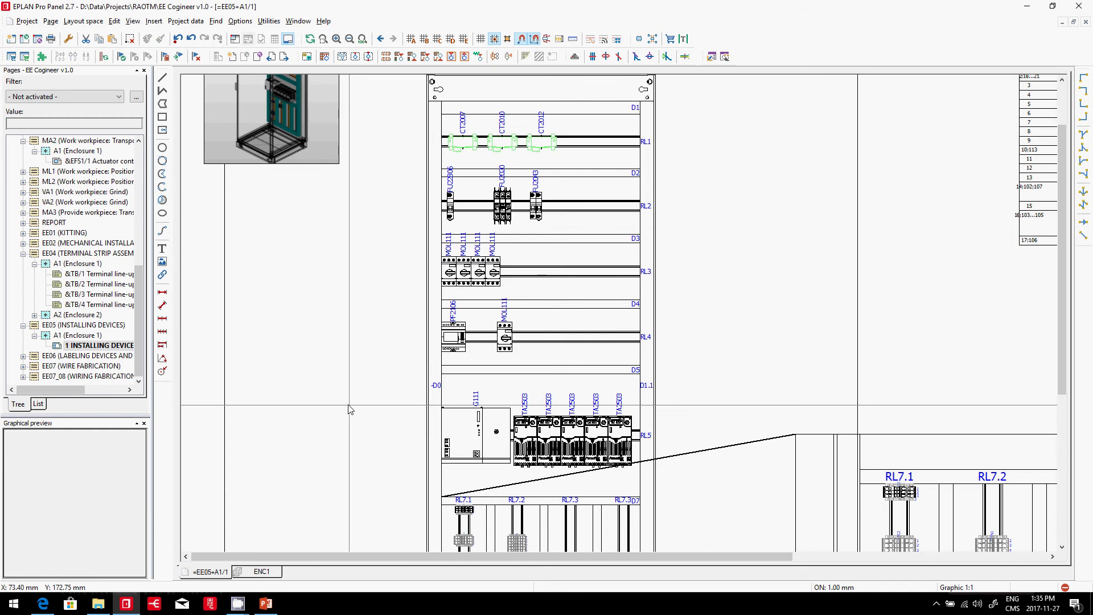
scroll(307, 380, down, 4)
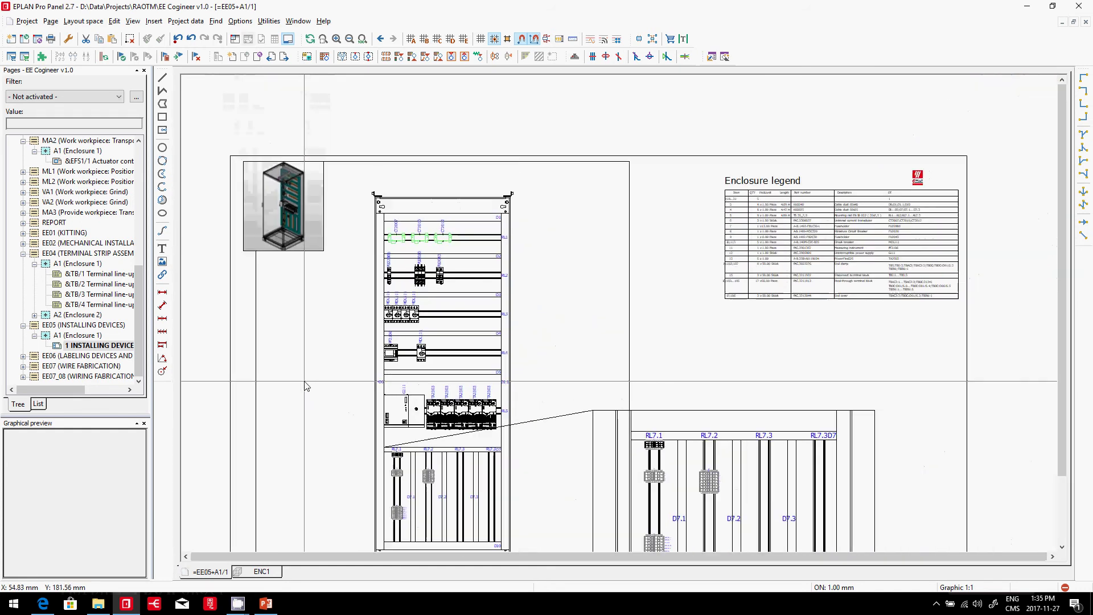
scroll(923, 261, up, 2)
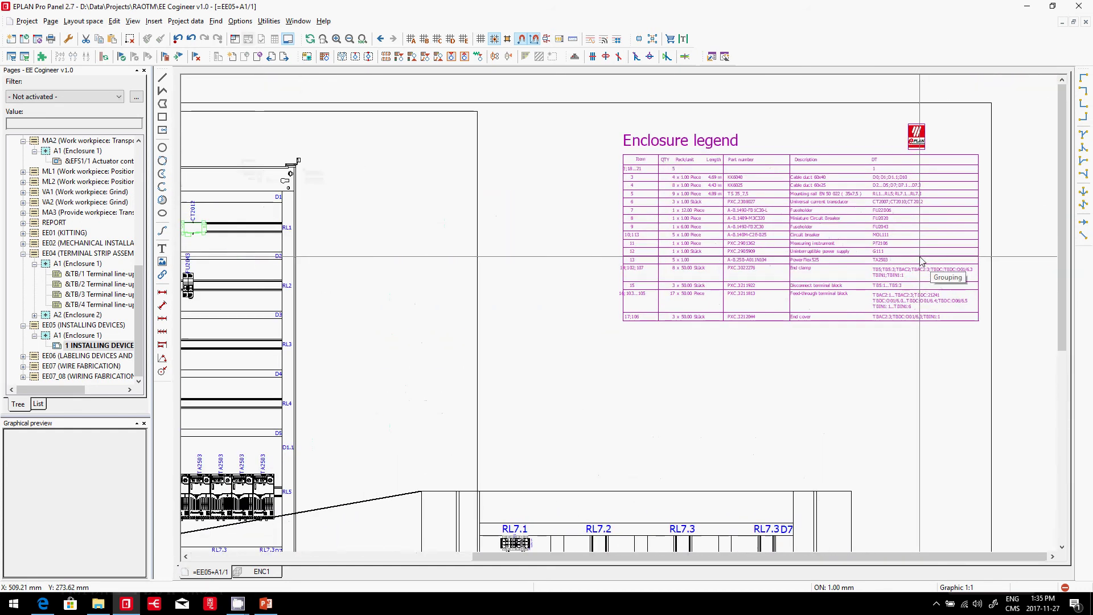
scroll(922, 261, up, 1)
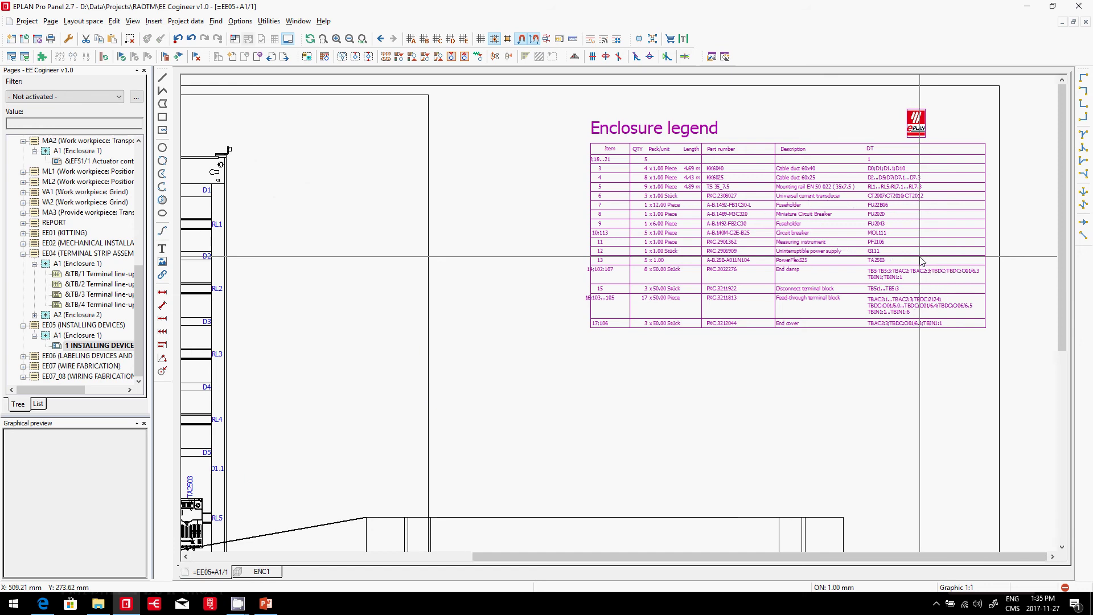
click(362, 39)
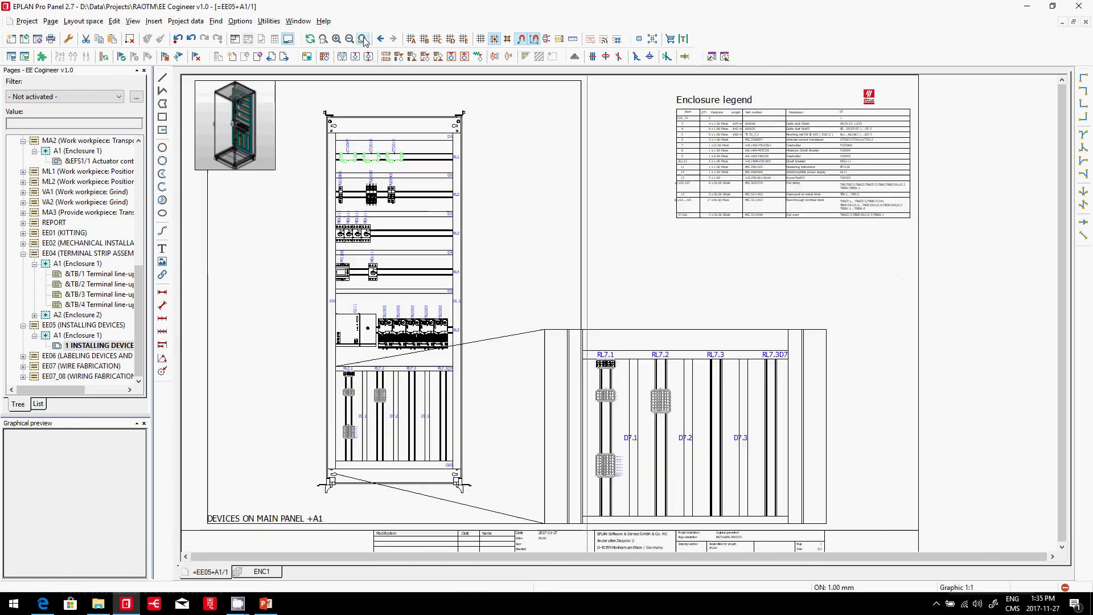
click(324, 39)
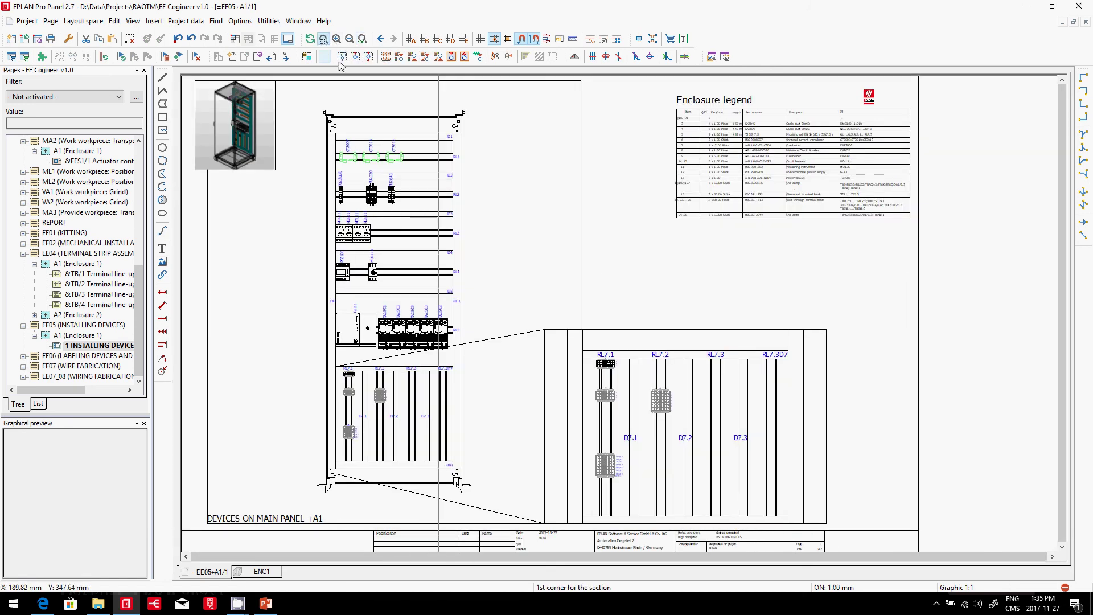
click(537, 339)
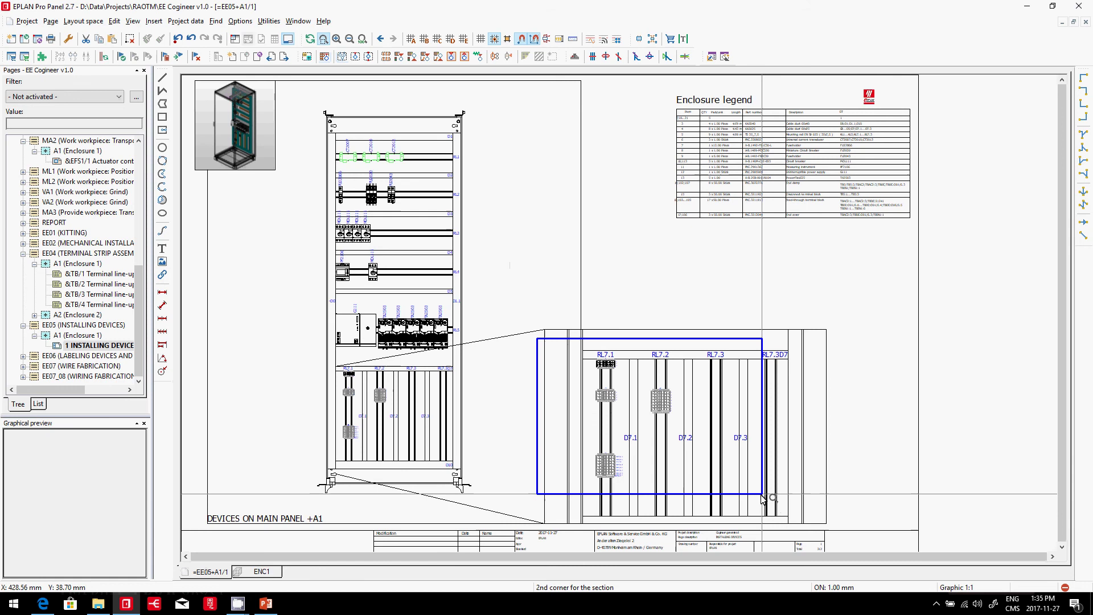
click(763, 494)
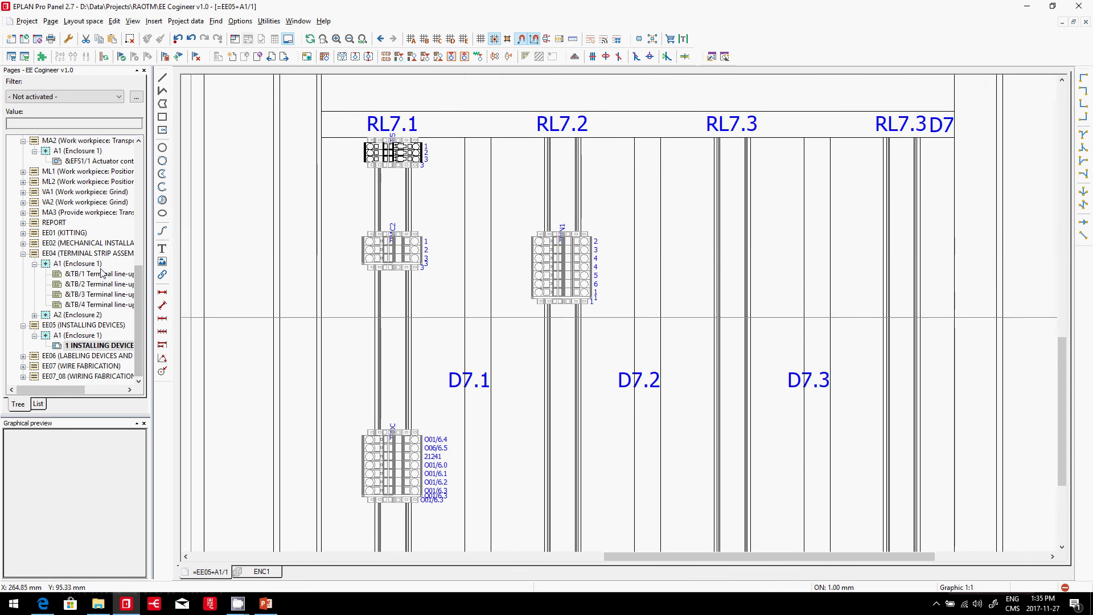
click(362, 56)
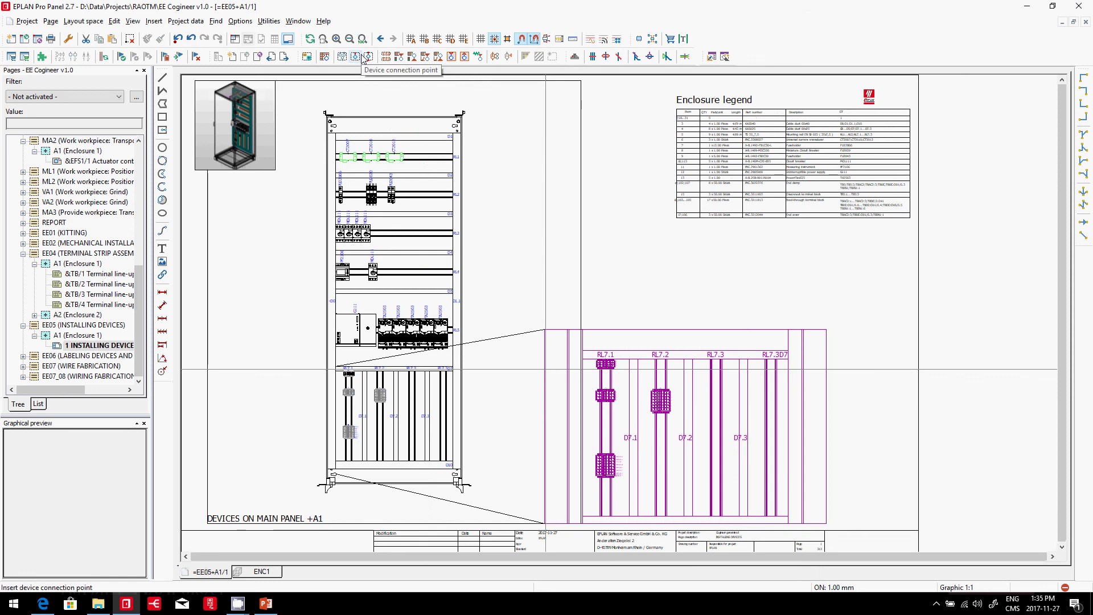
drag(139, 330, 177, 195)
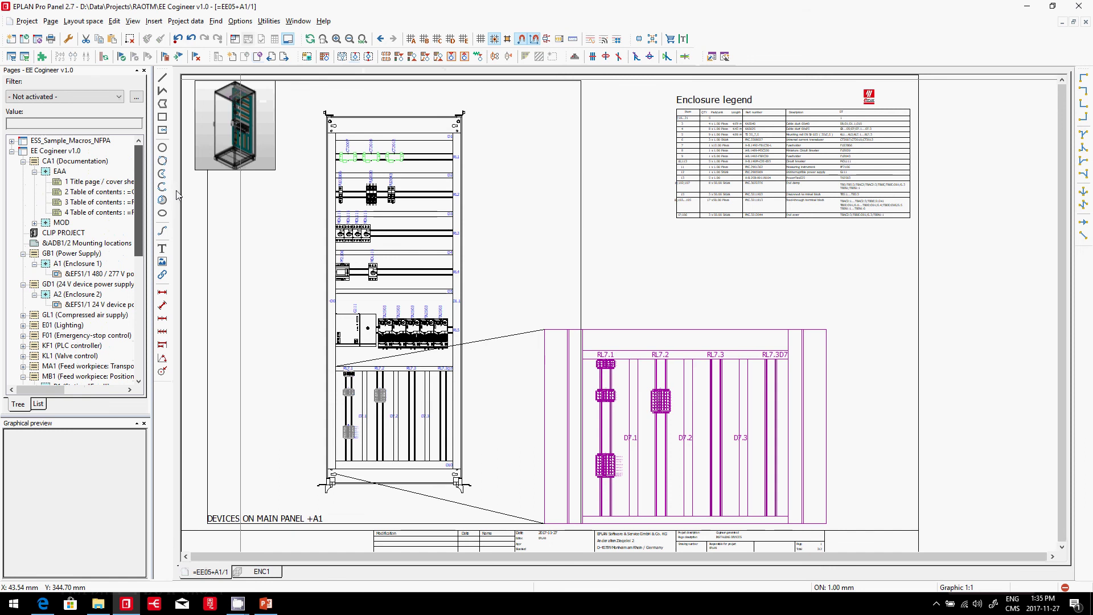
Step: Open the EE Cogineer title page =CA1+EAA/1 and zoom in on its ten-step workflow graphic
click(100, 181)
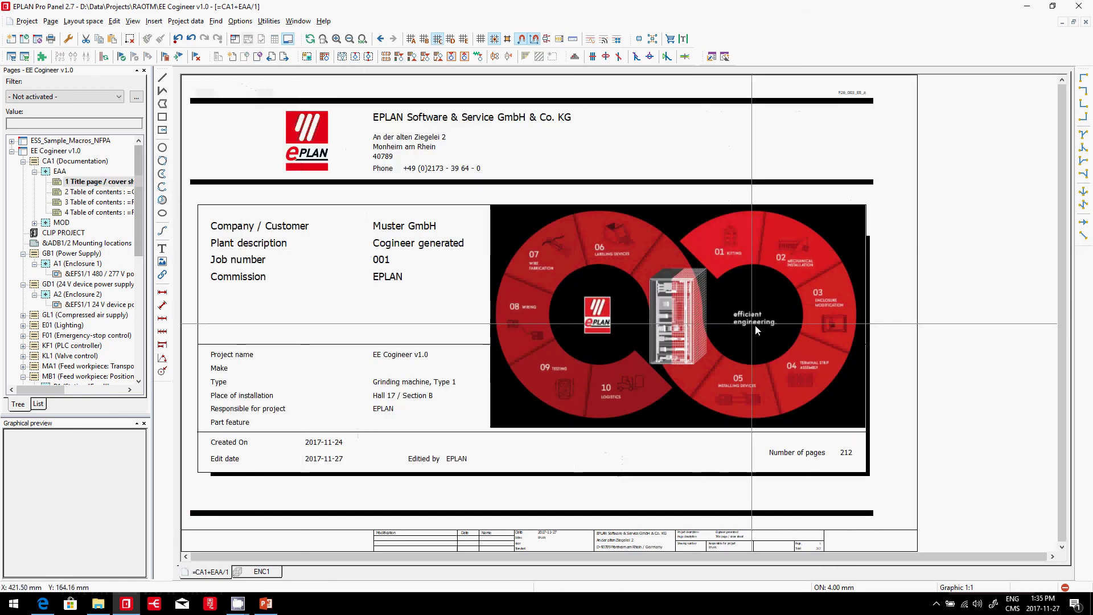
scroll(763, 324, up, 4)
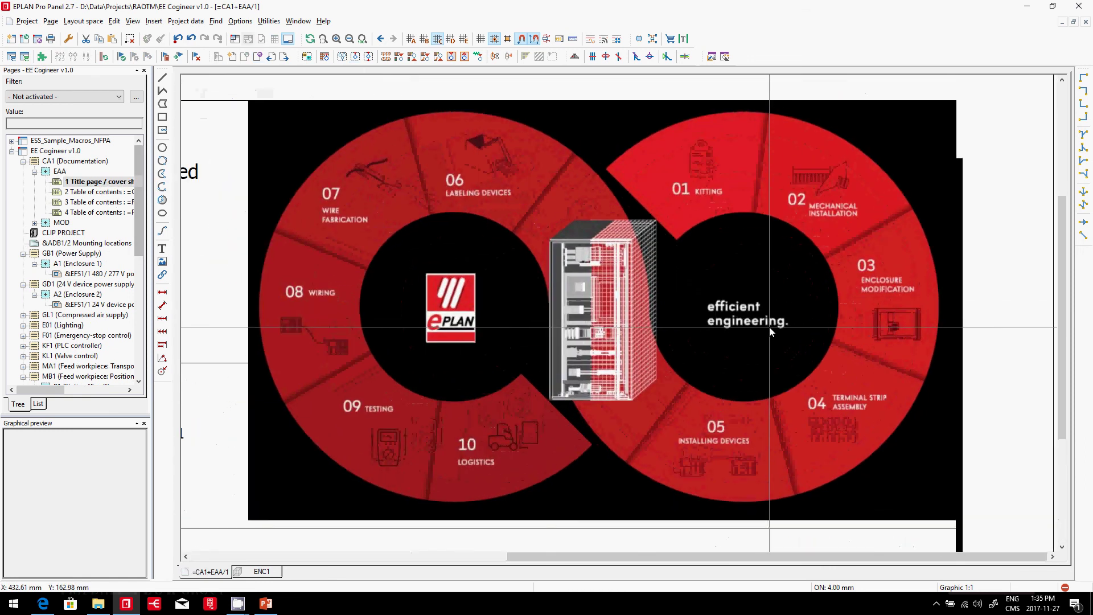